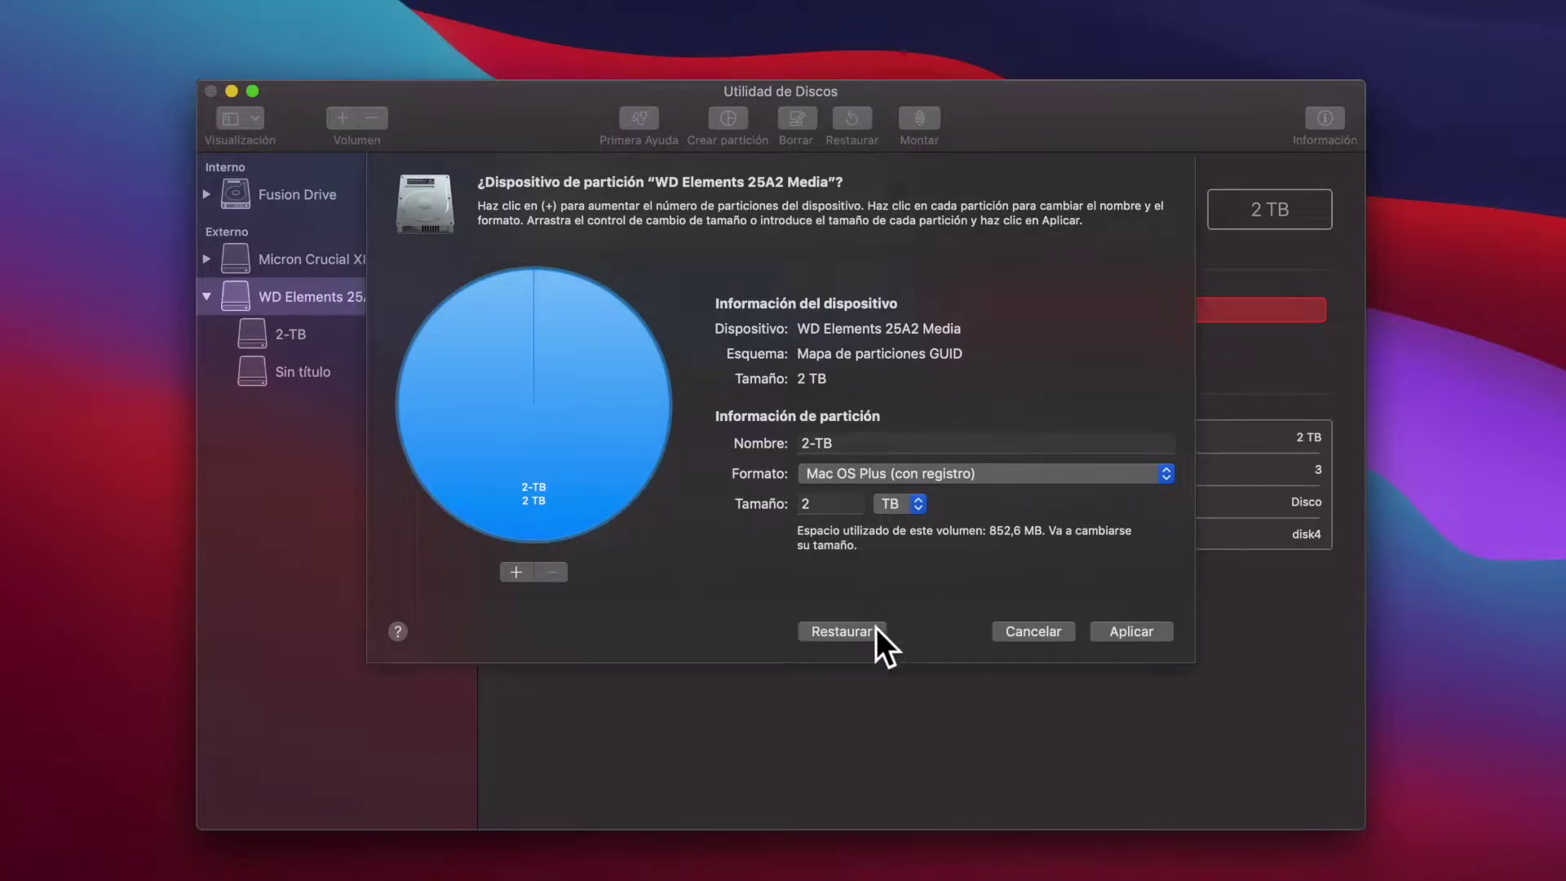
Revert the pending partition changes on WD Elements 25A2 Media and cancel the partitioning.
click(855, 629)
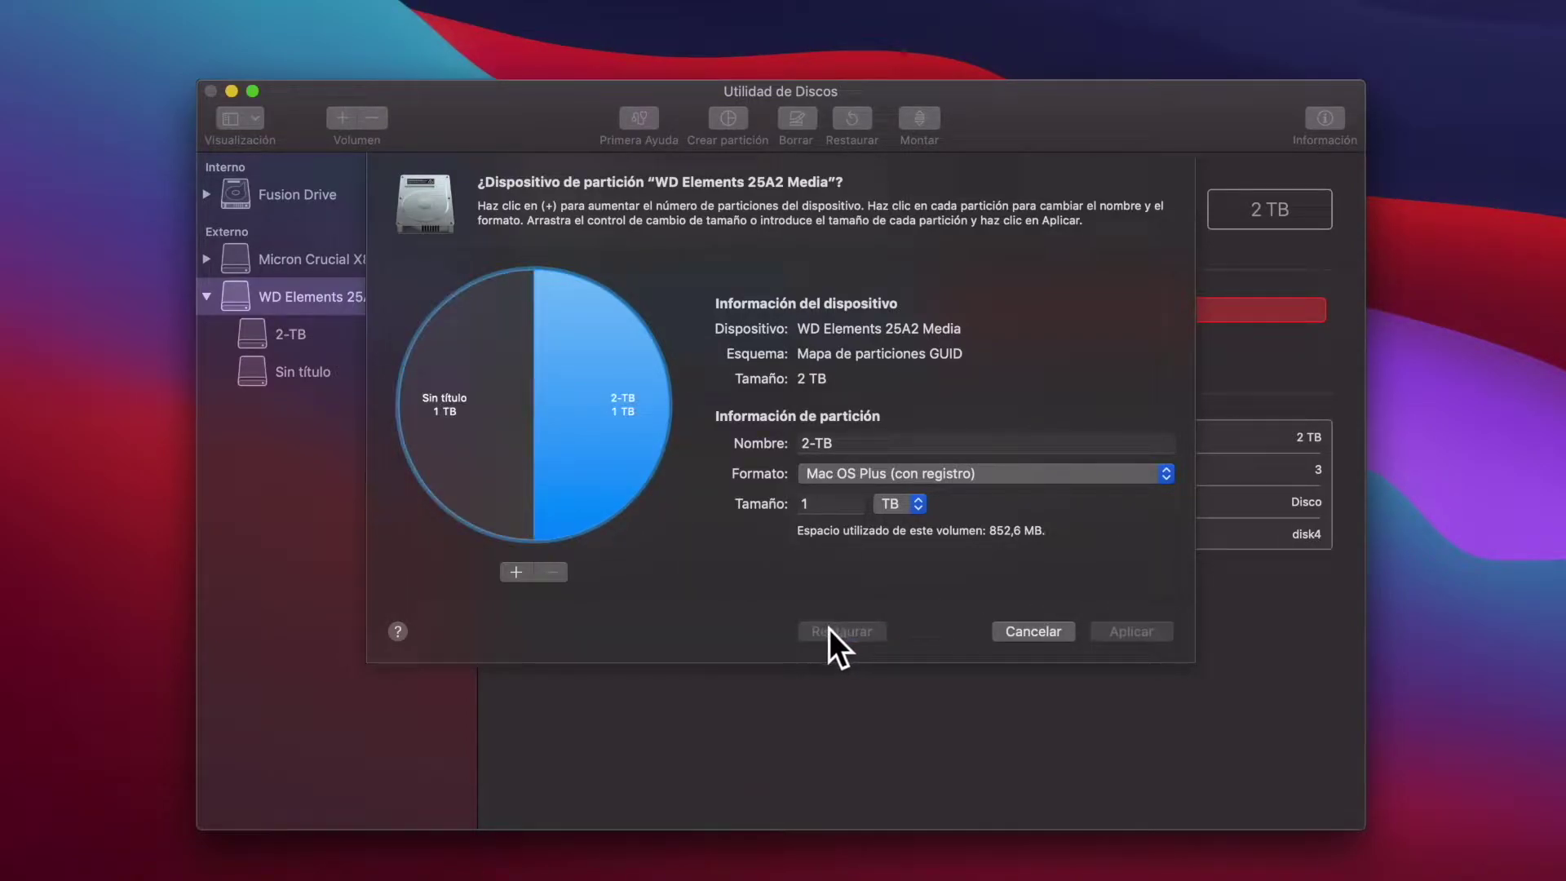
click(1007, 630)
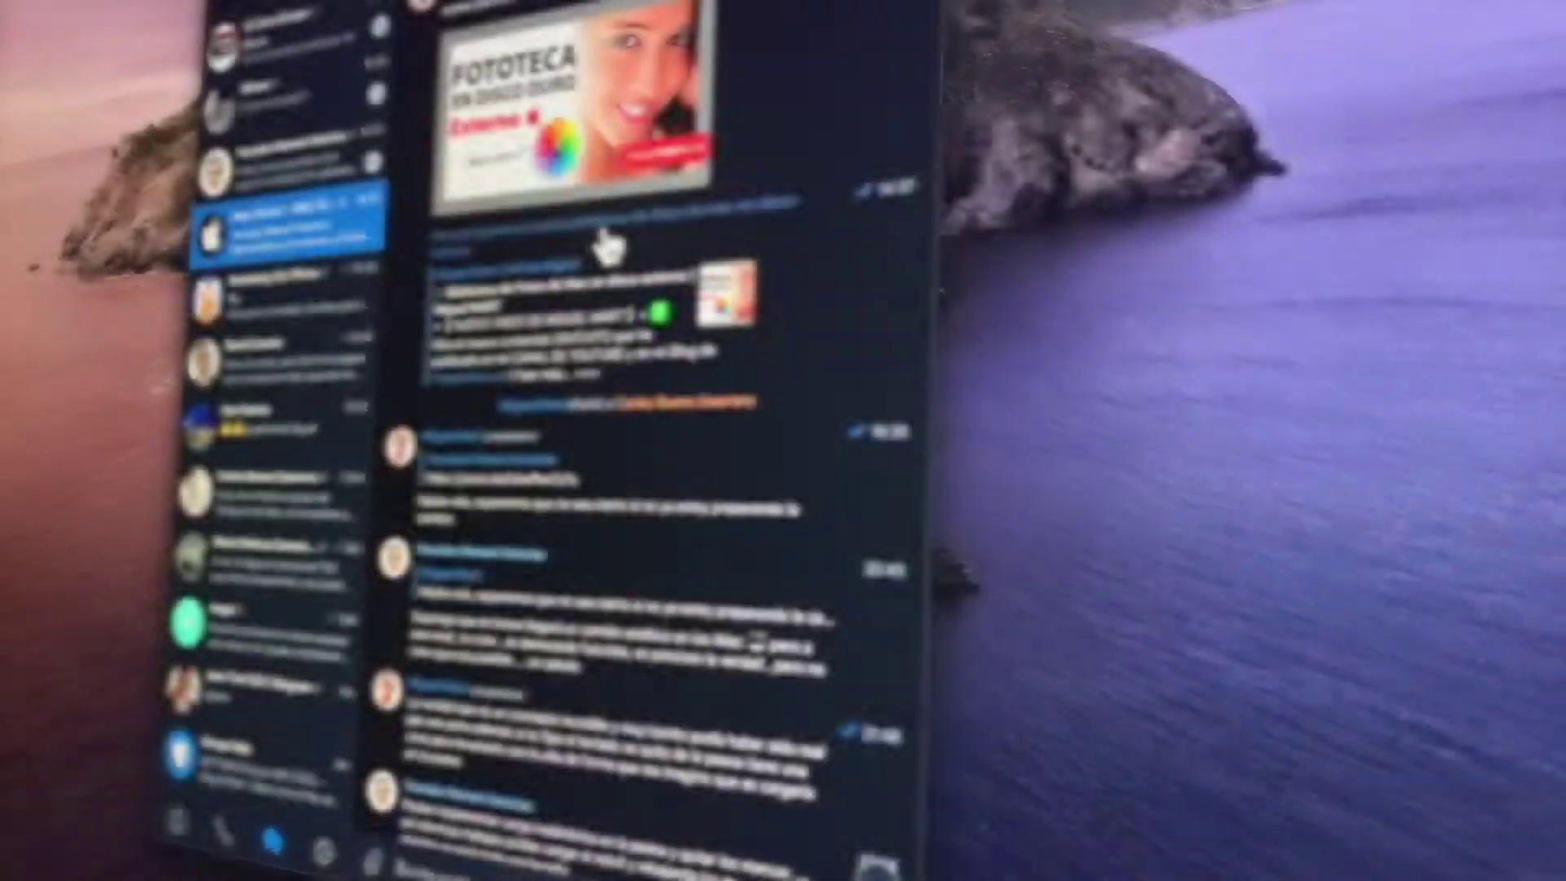
Browse the group chat messages and open the Mac-Kinas!! - MAC FÁCIL group in Telegram from its invitation page.
scroll(698, 419, down, 10)
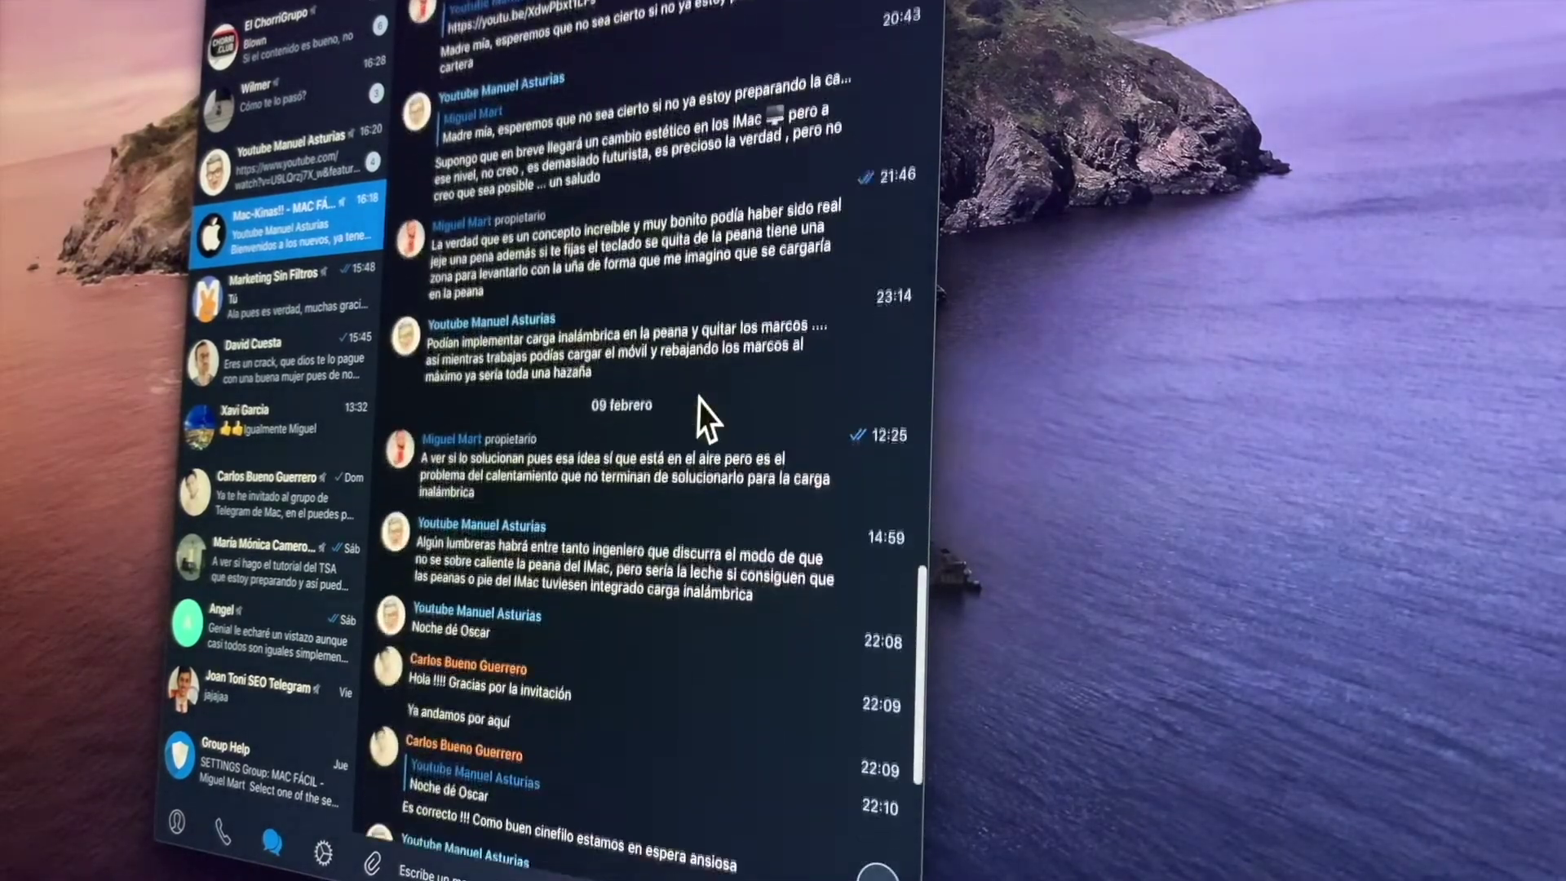
scroll(706, 420, down, 5)
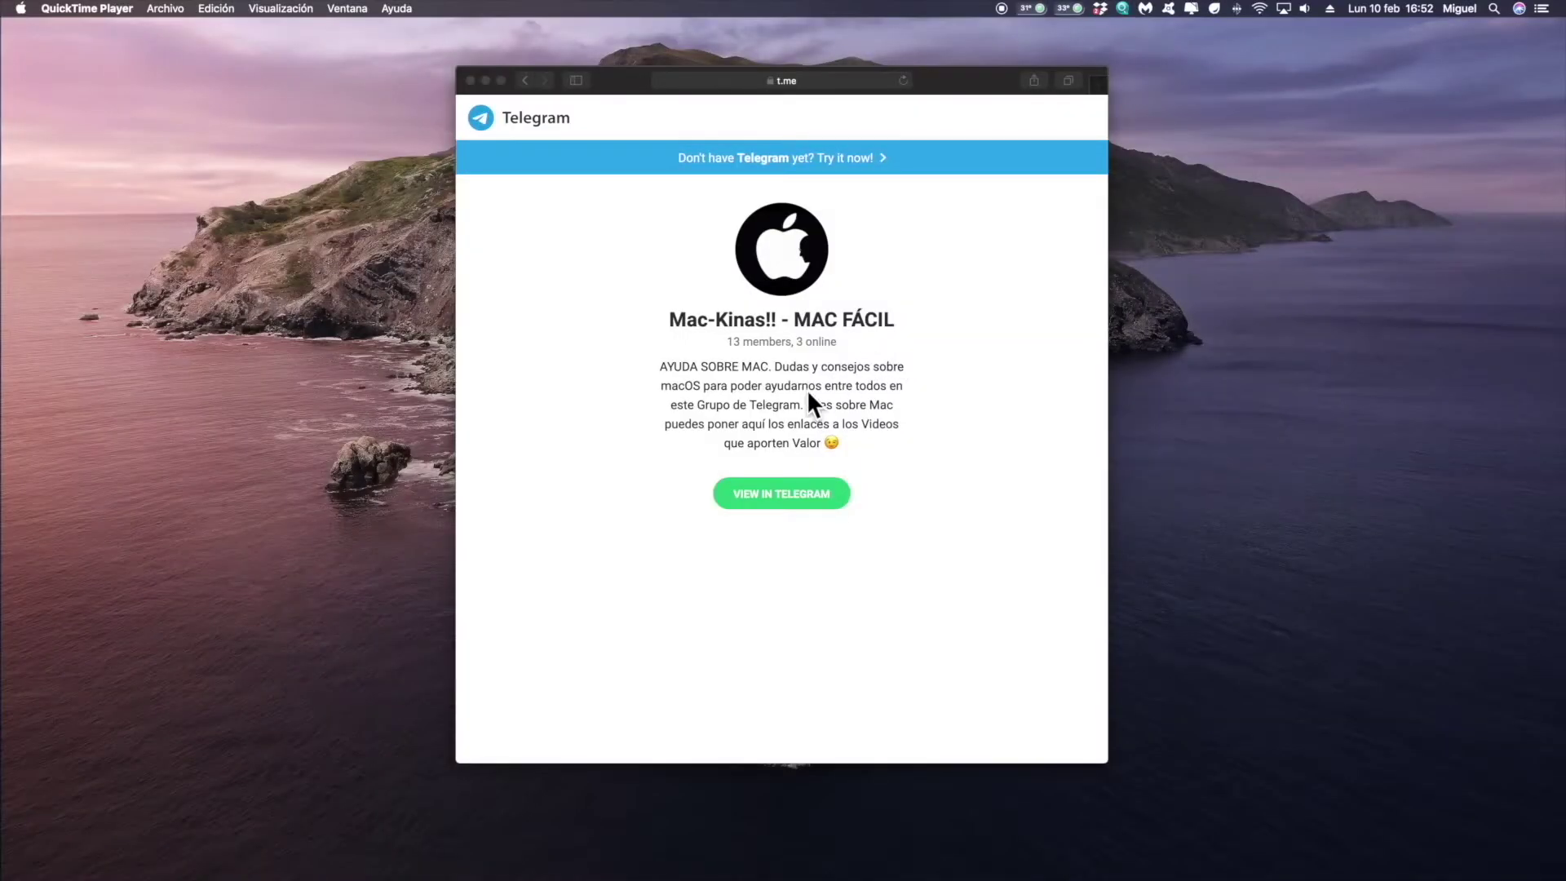
click(809, 495)
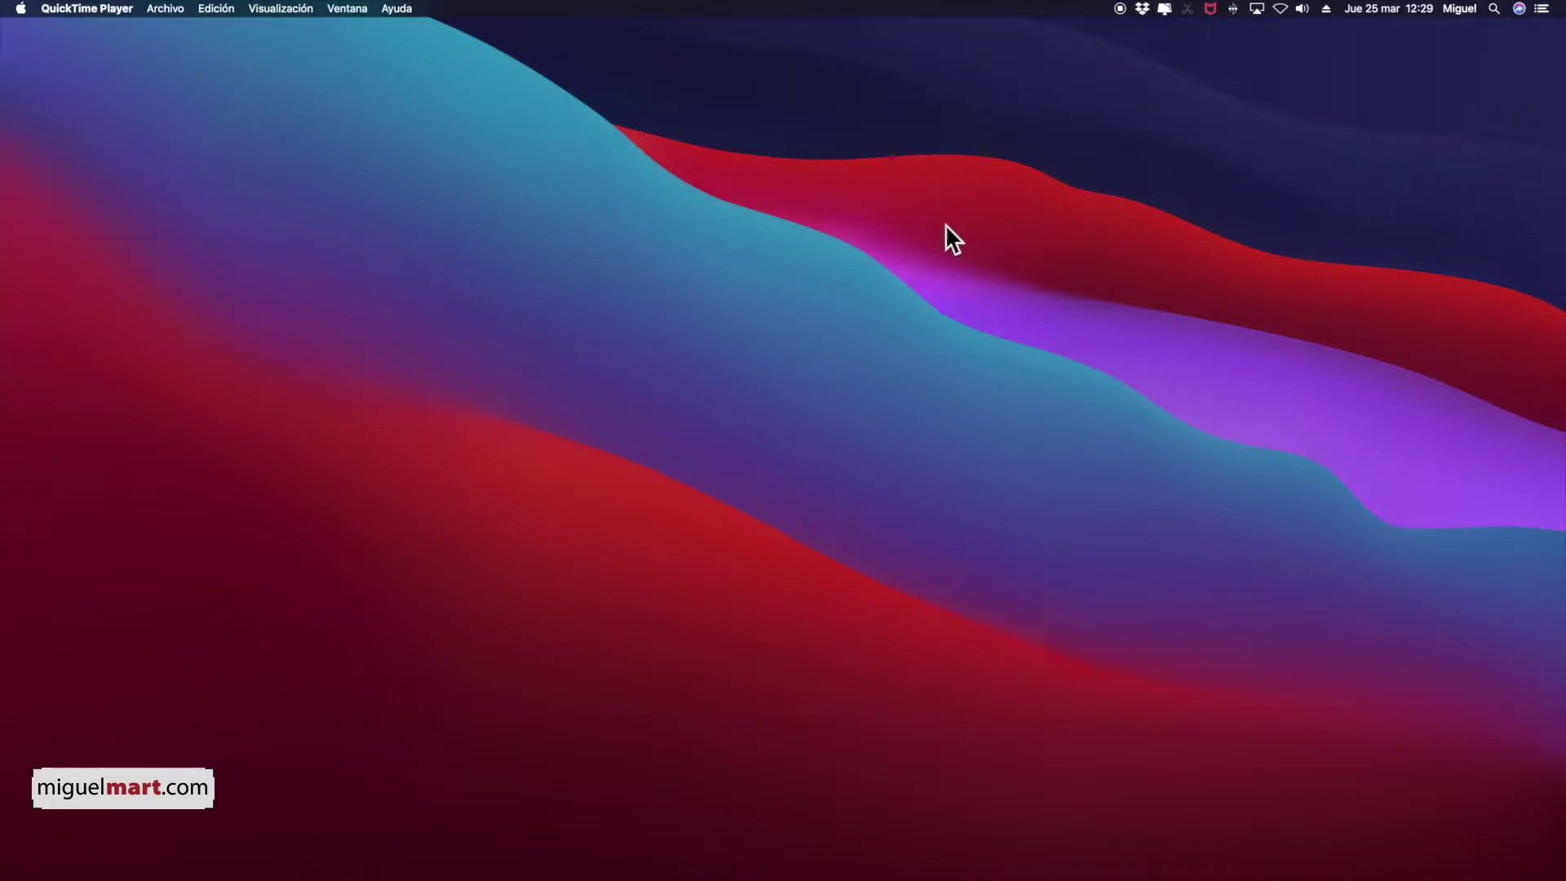
Set the Finder preferences to show external disks on the desktop, select the 2-TB disk, and close the preferences.
click(257, 119)
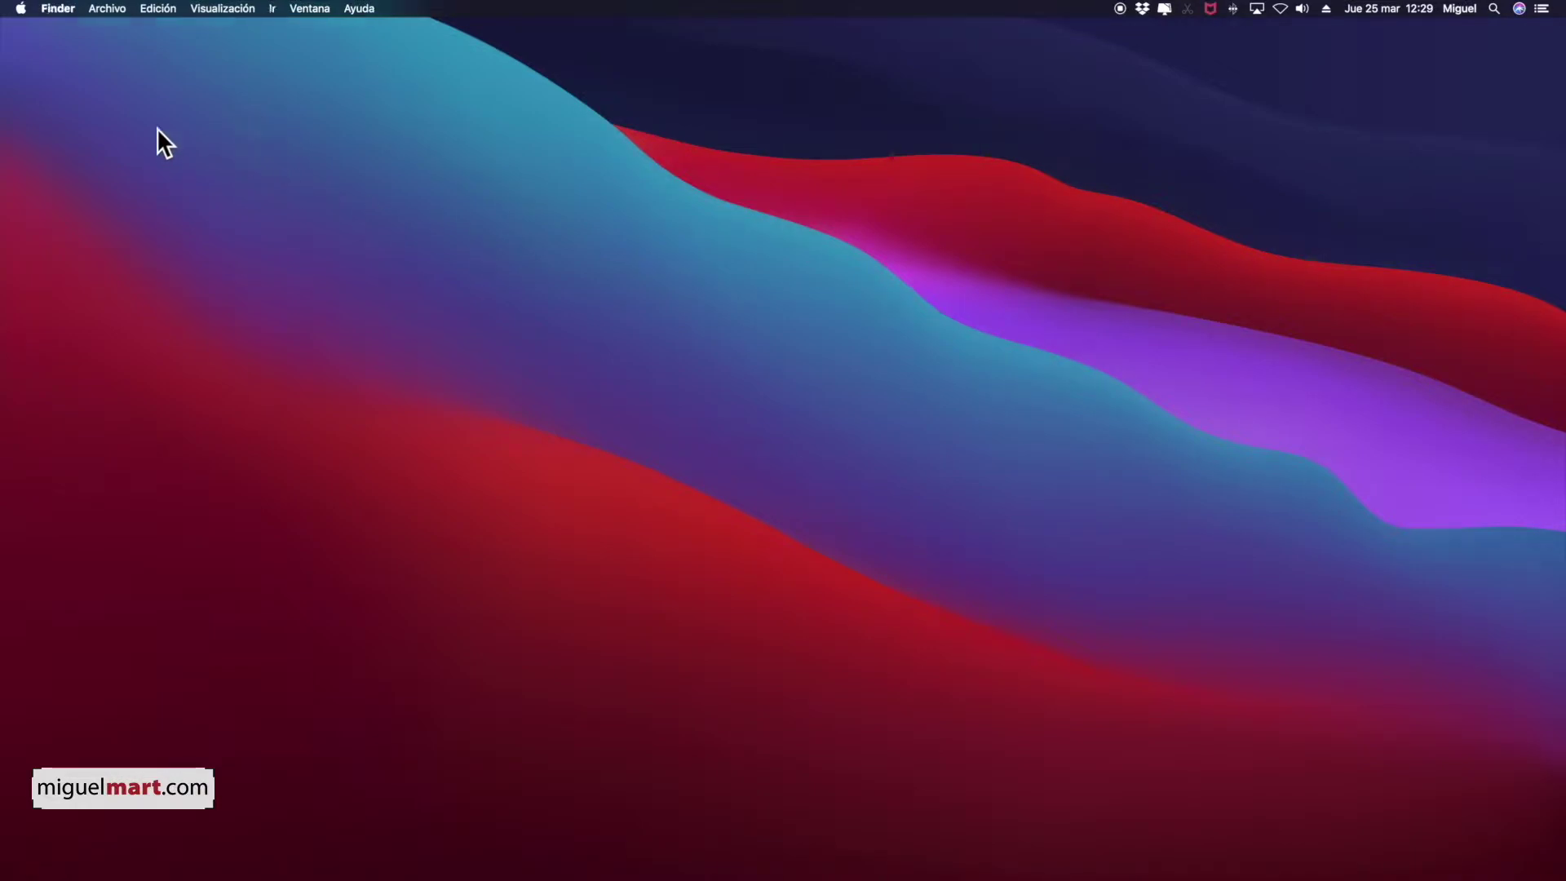
click(56, 8)
click(84, 51)
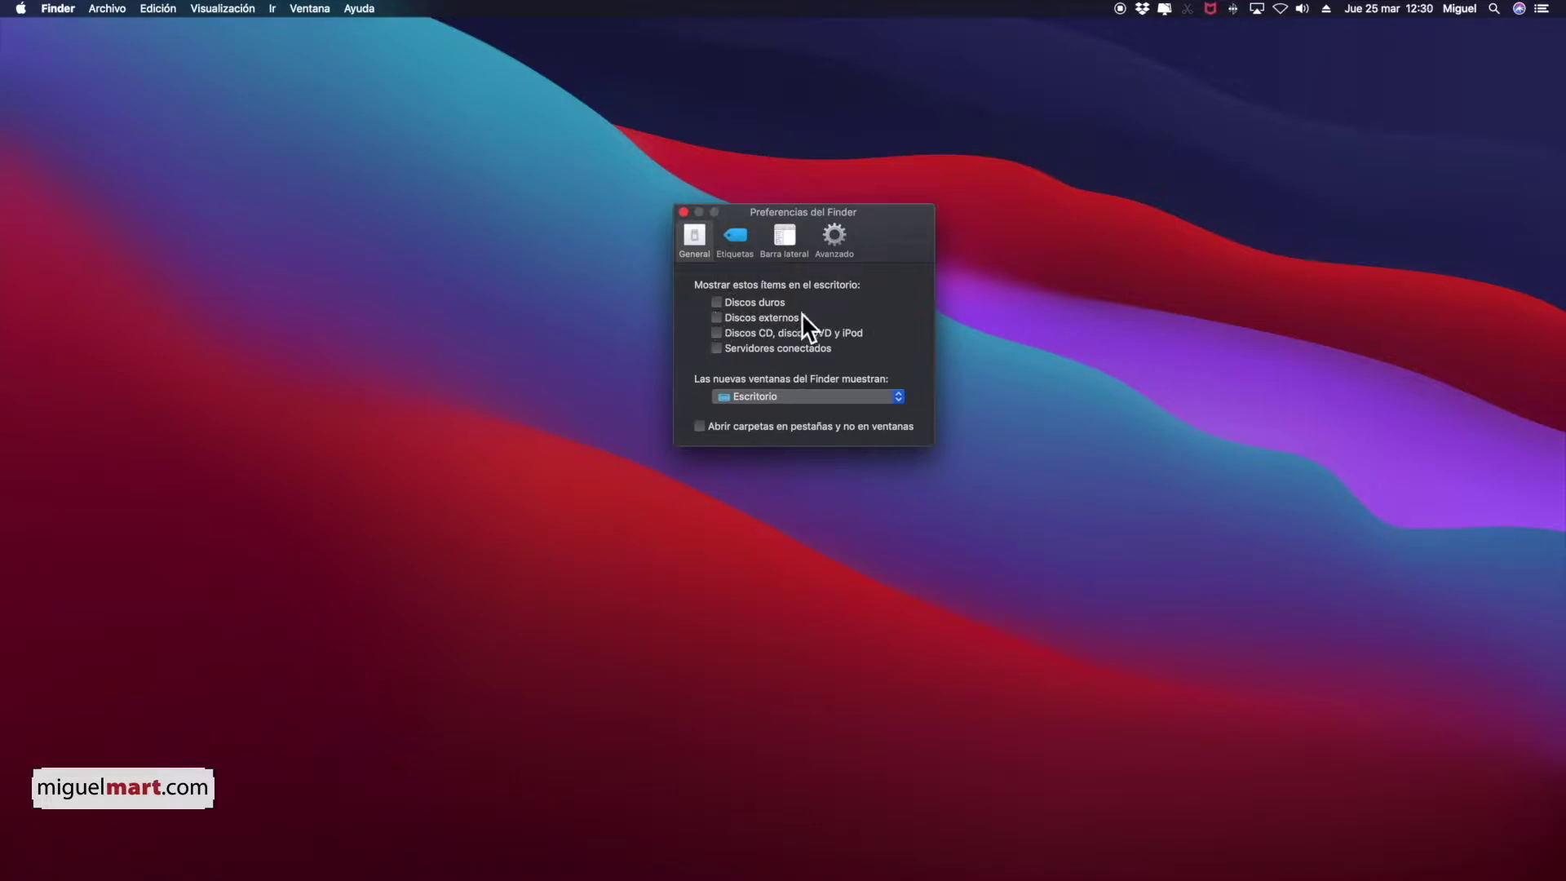
click(715, 317)
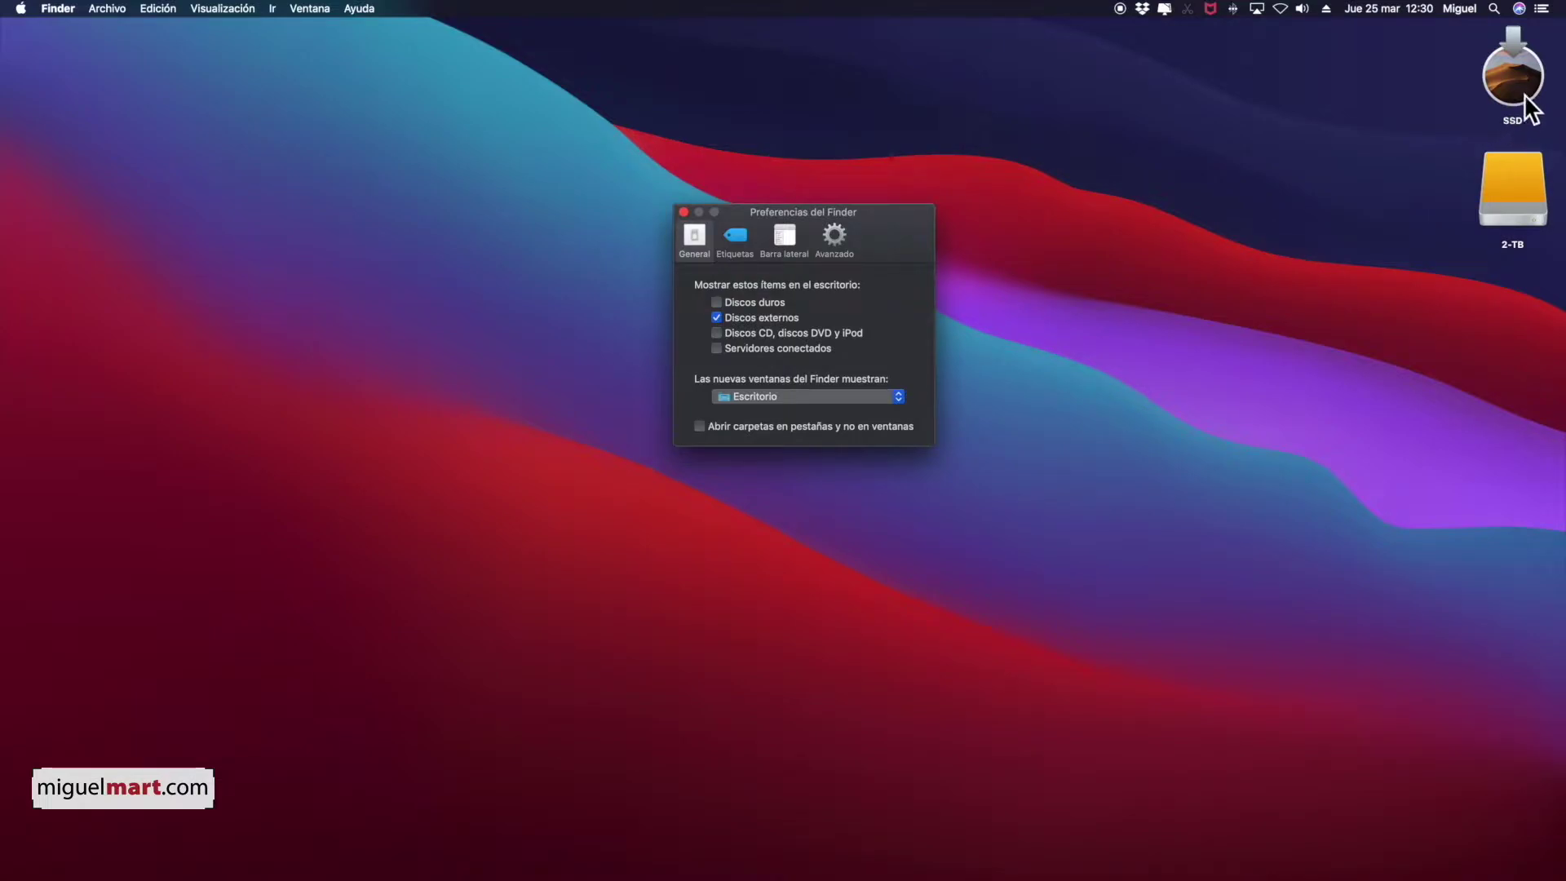
click(1505, 191)
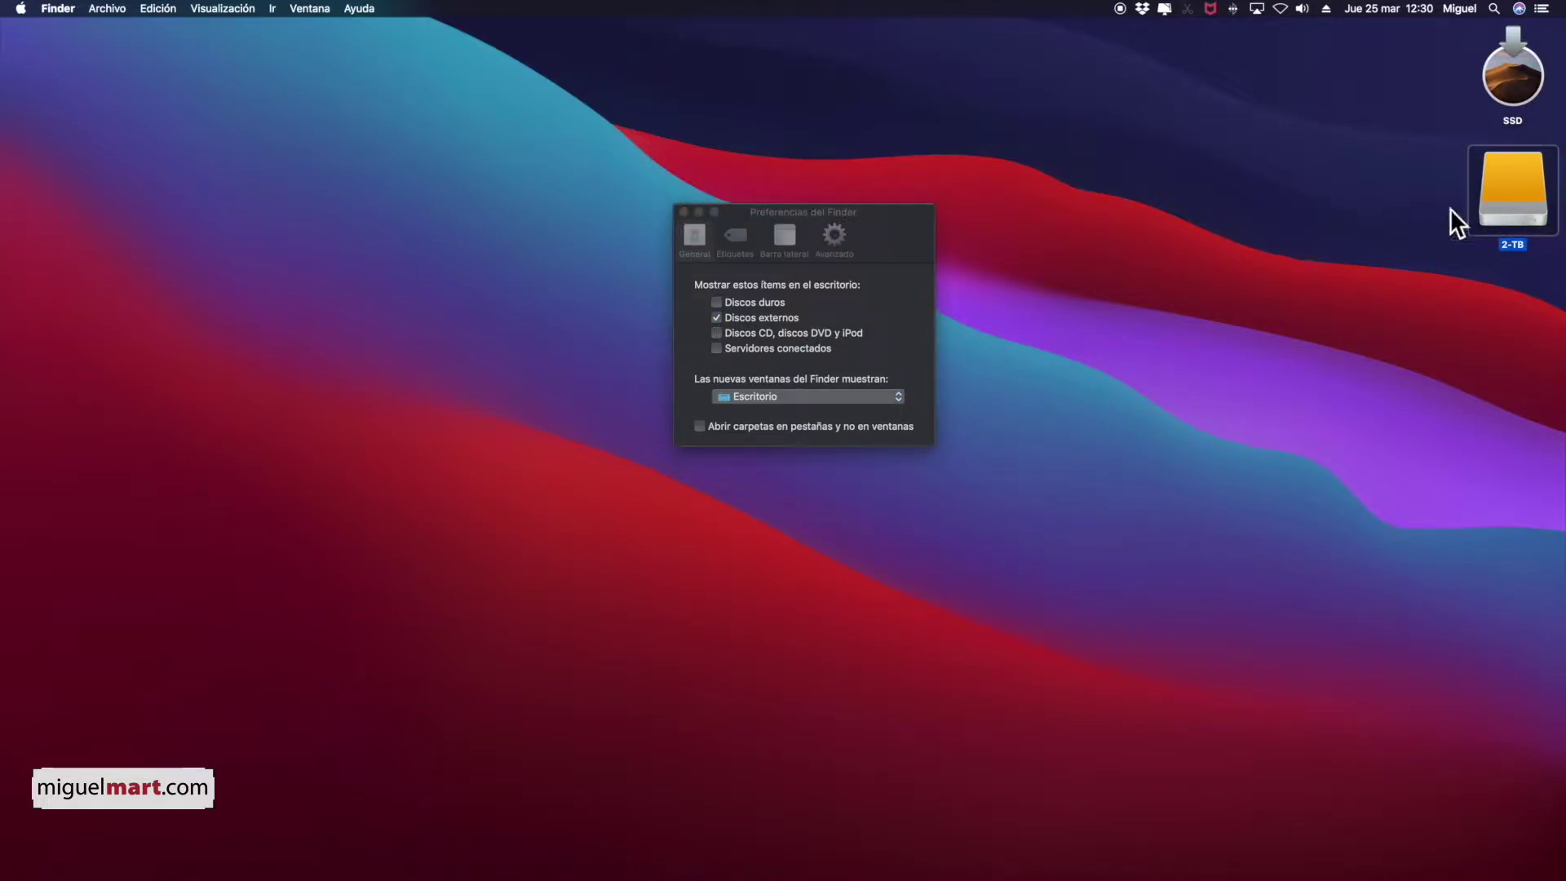
click(869, 212)
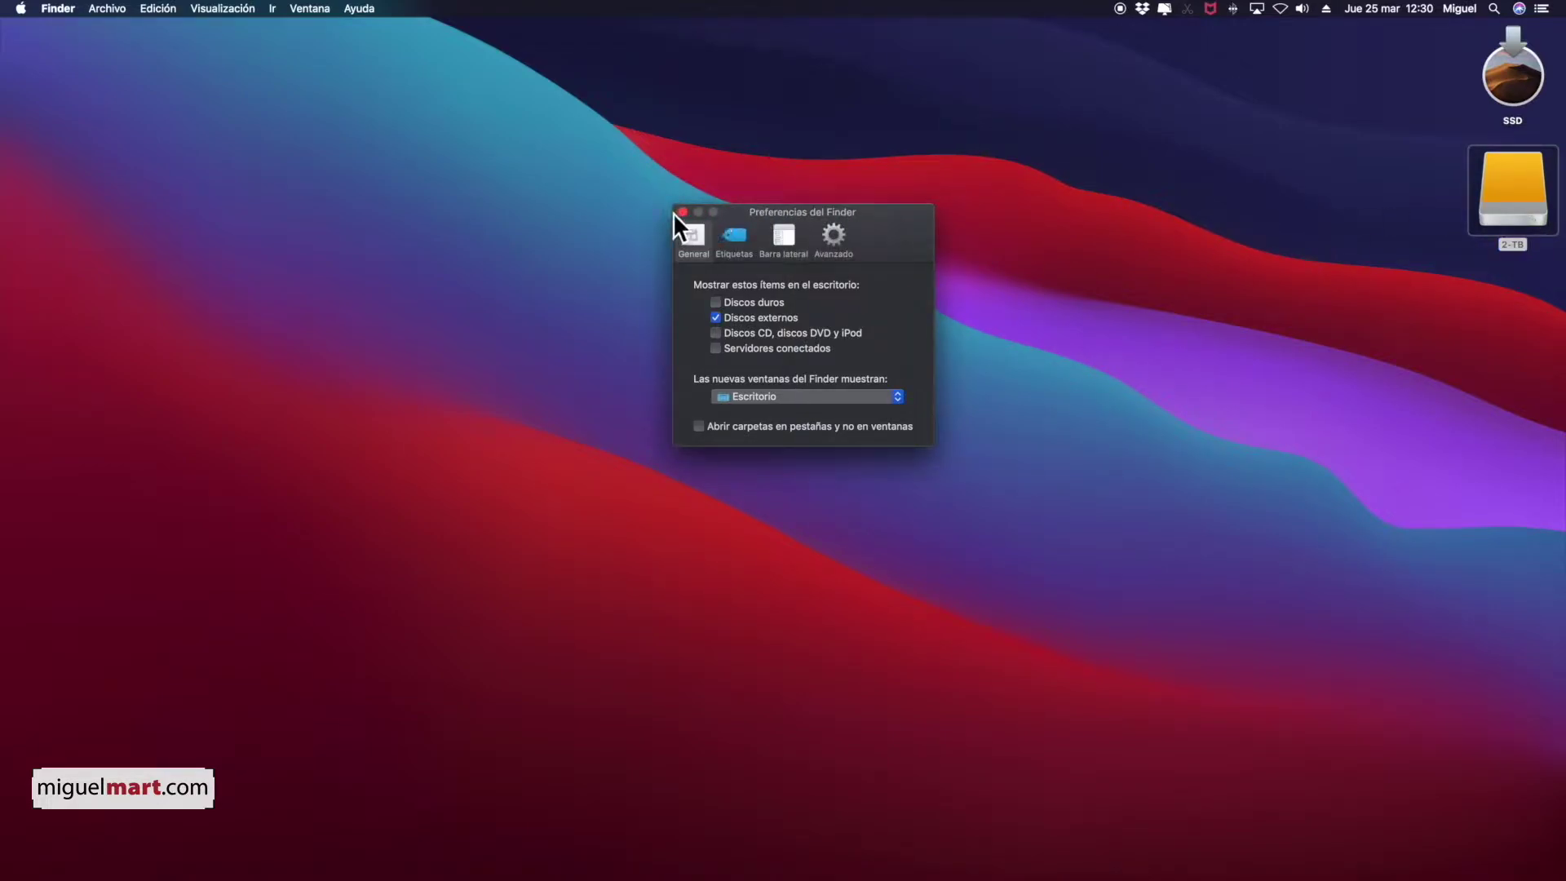
click(683, 212)
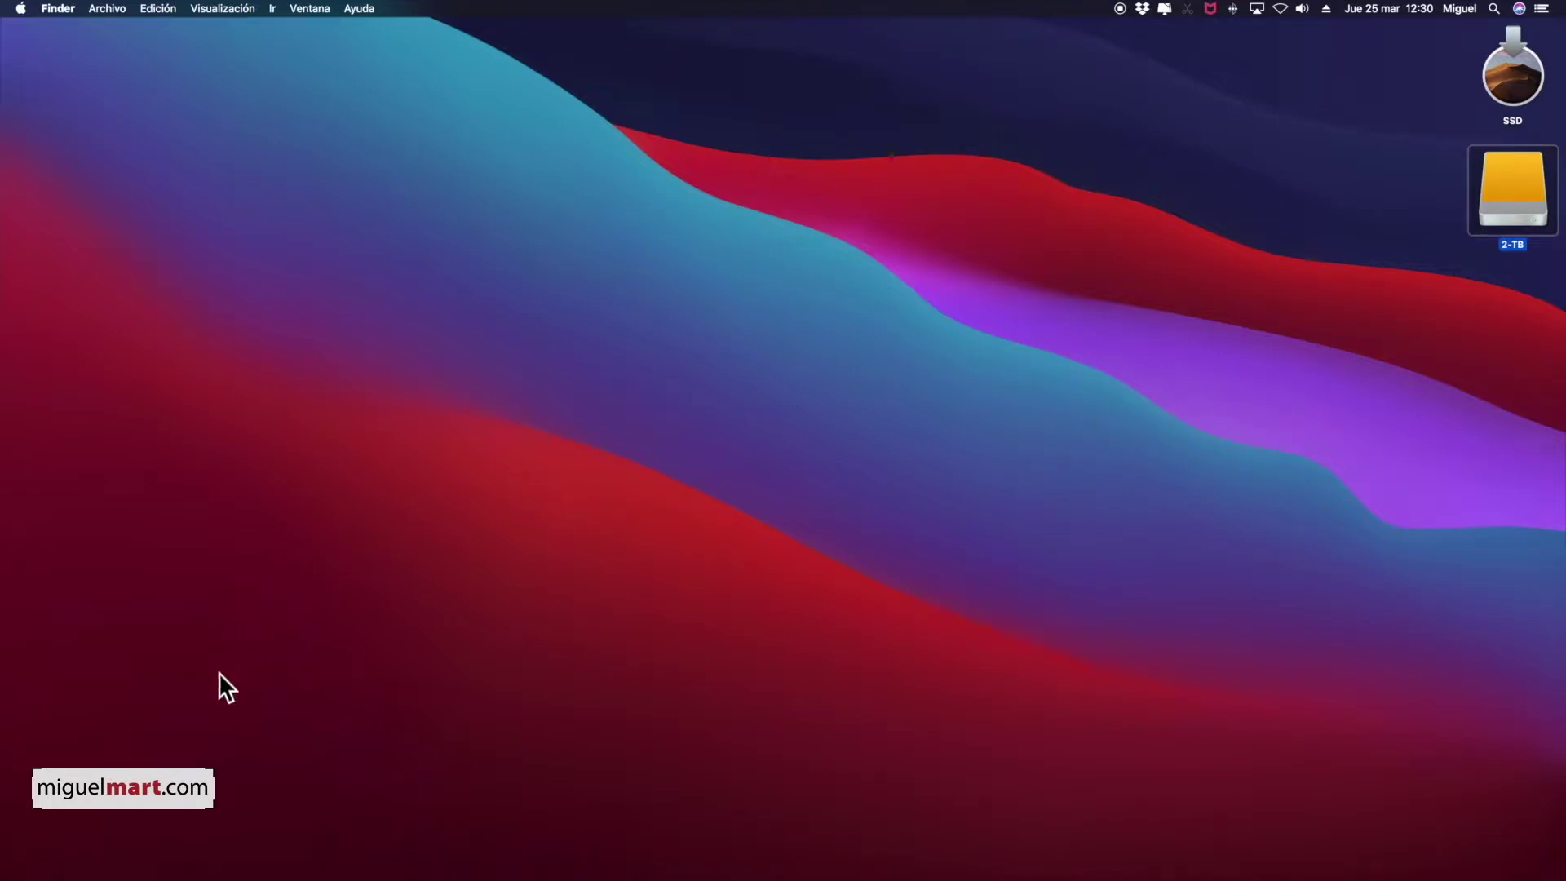
View the contents of the 2-TB disk in a new Finder window, then close the window.
right_click(105, 848)
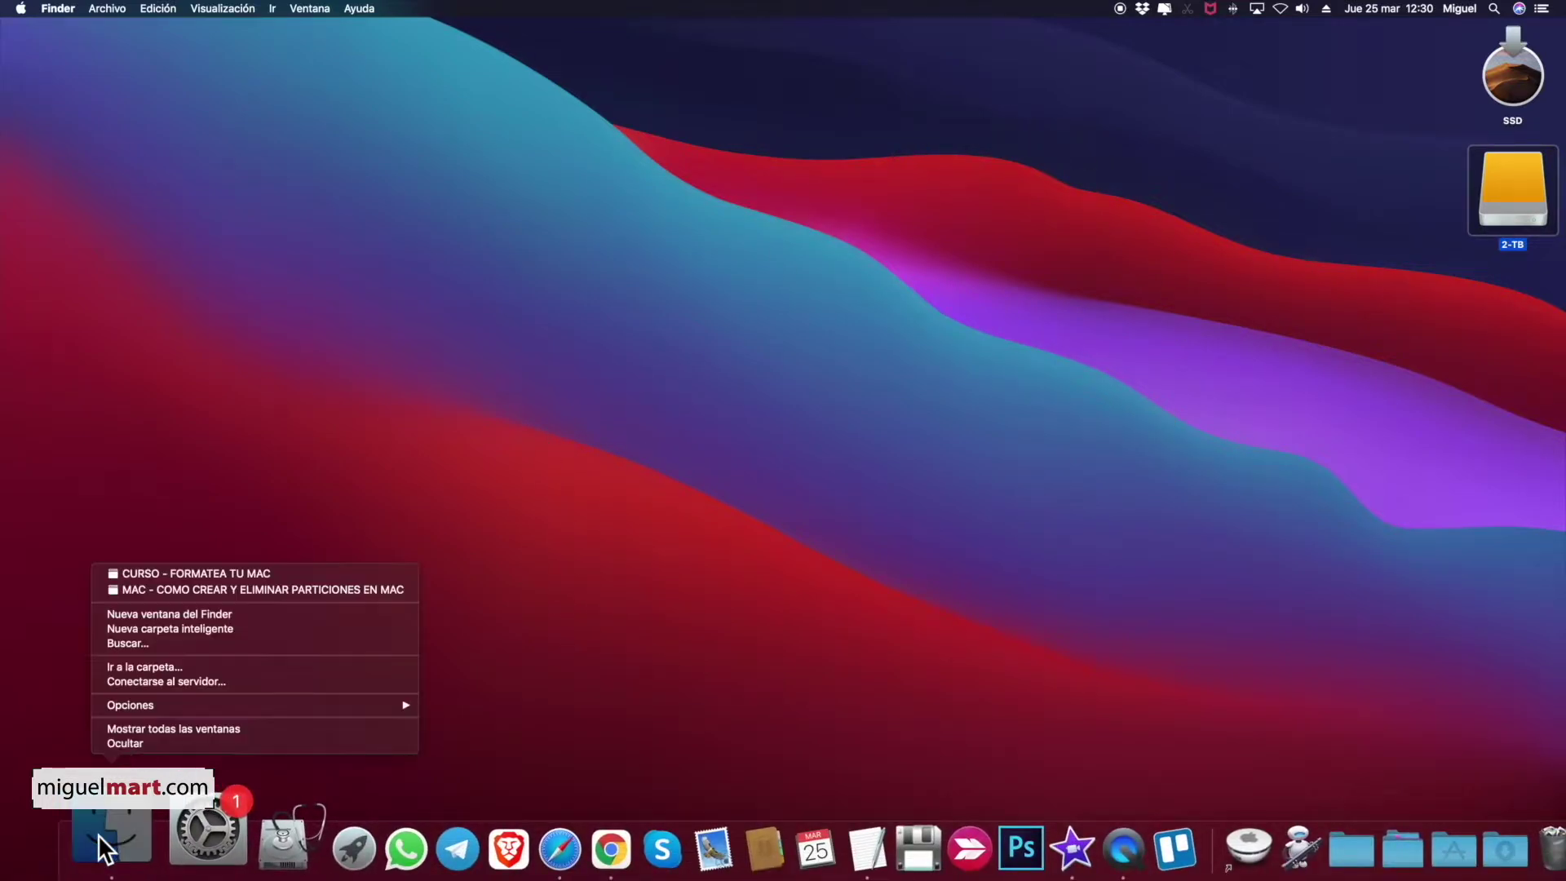
click(158, 614)
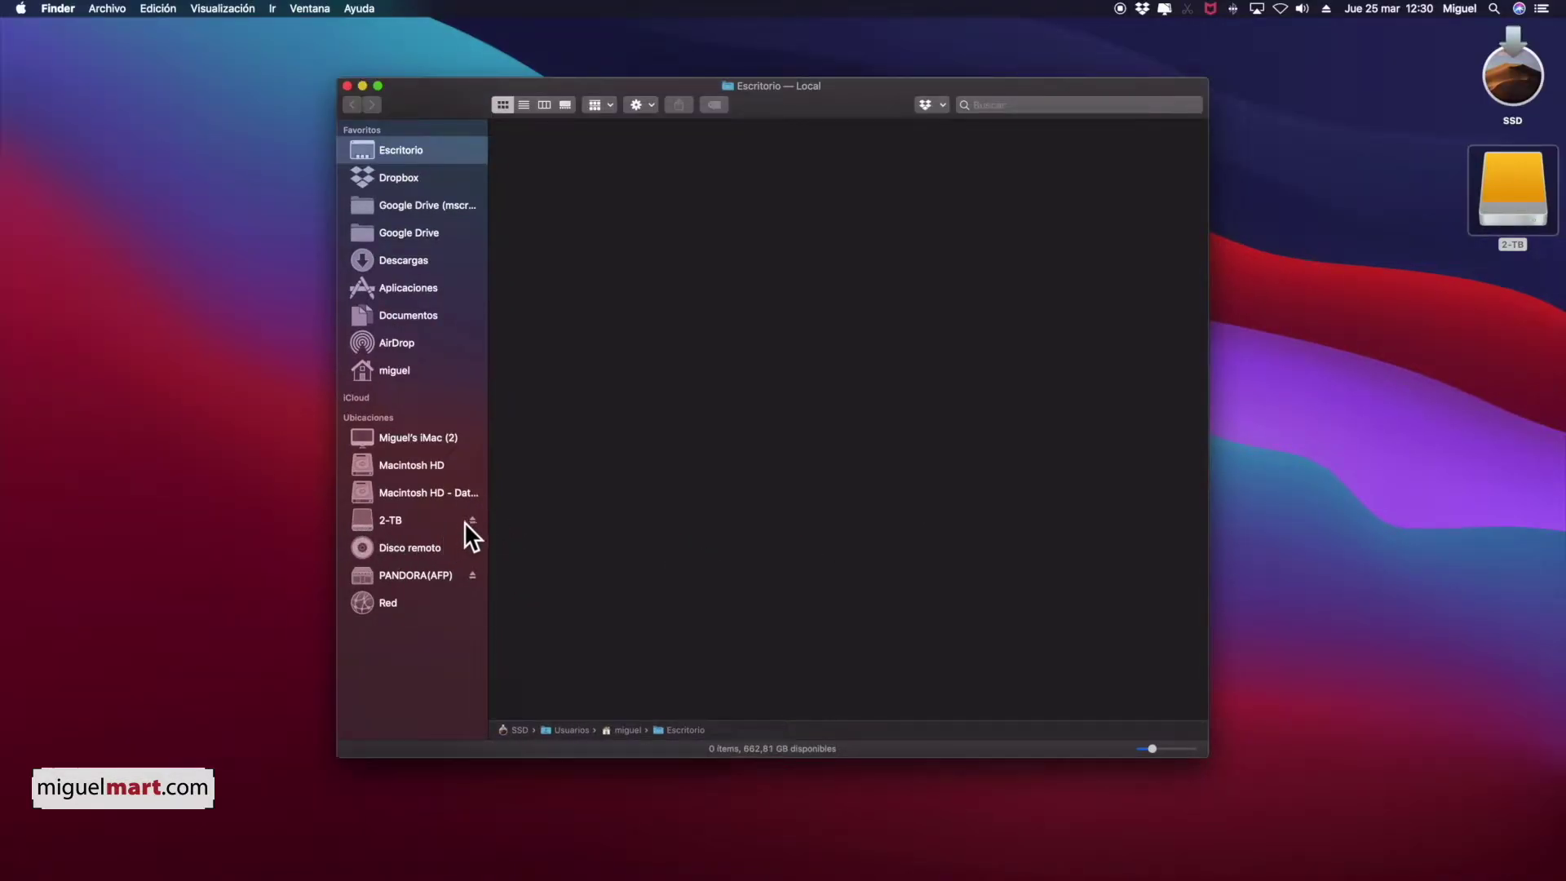
click(437, 522)
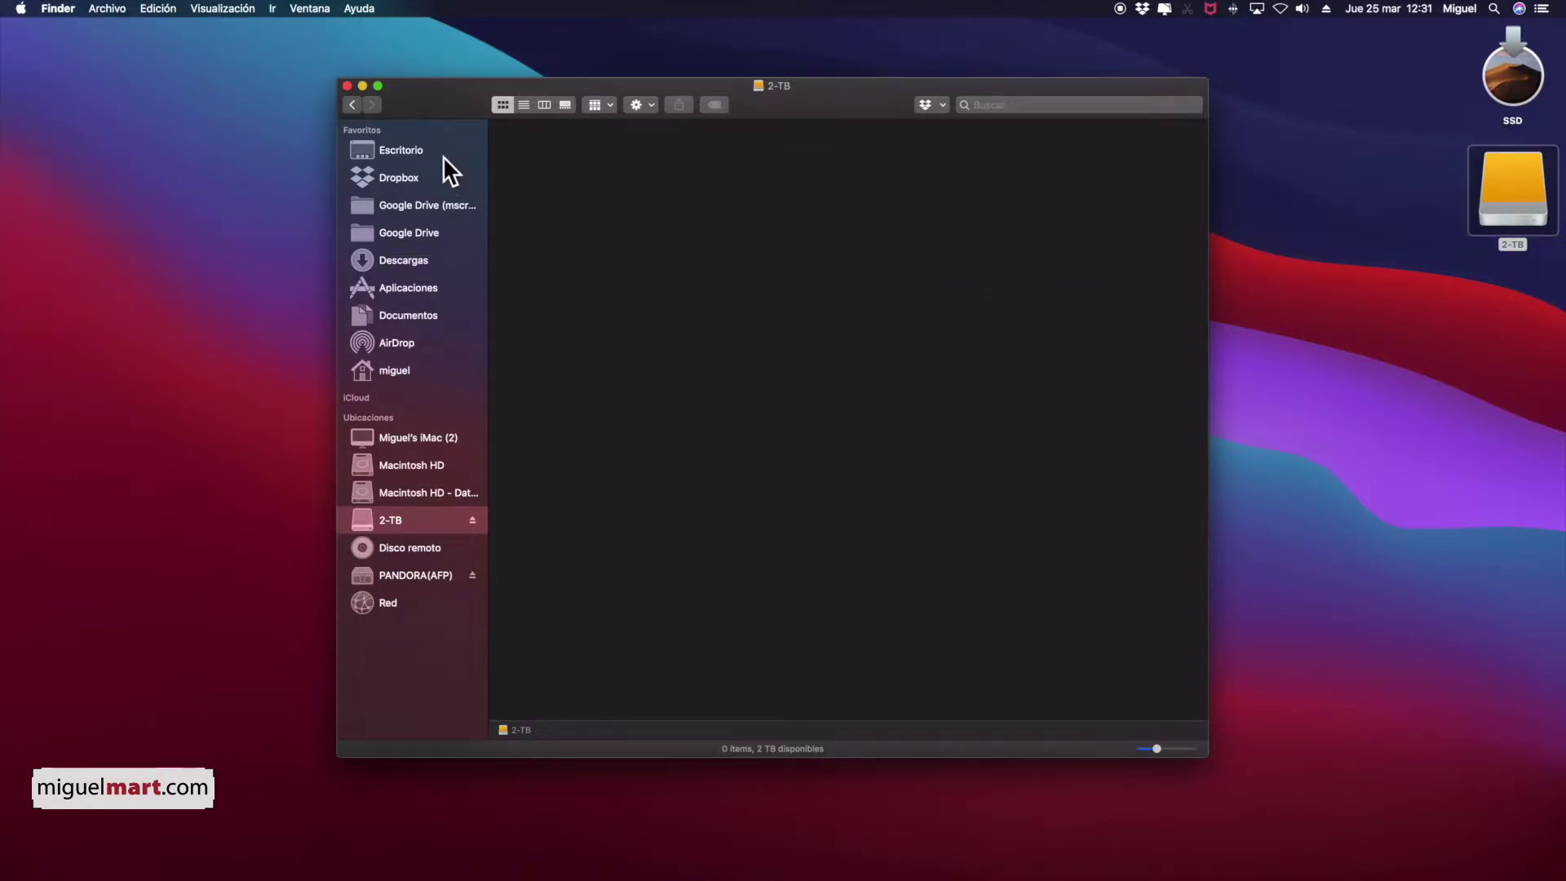
click(347, 85)
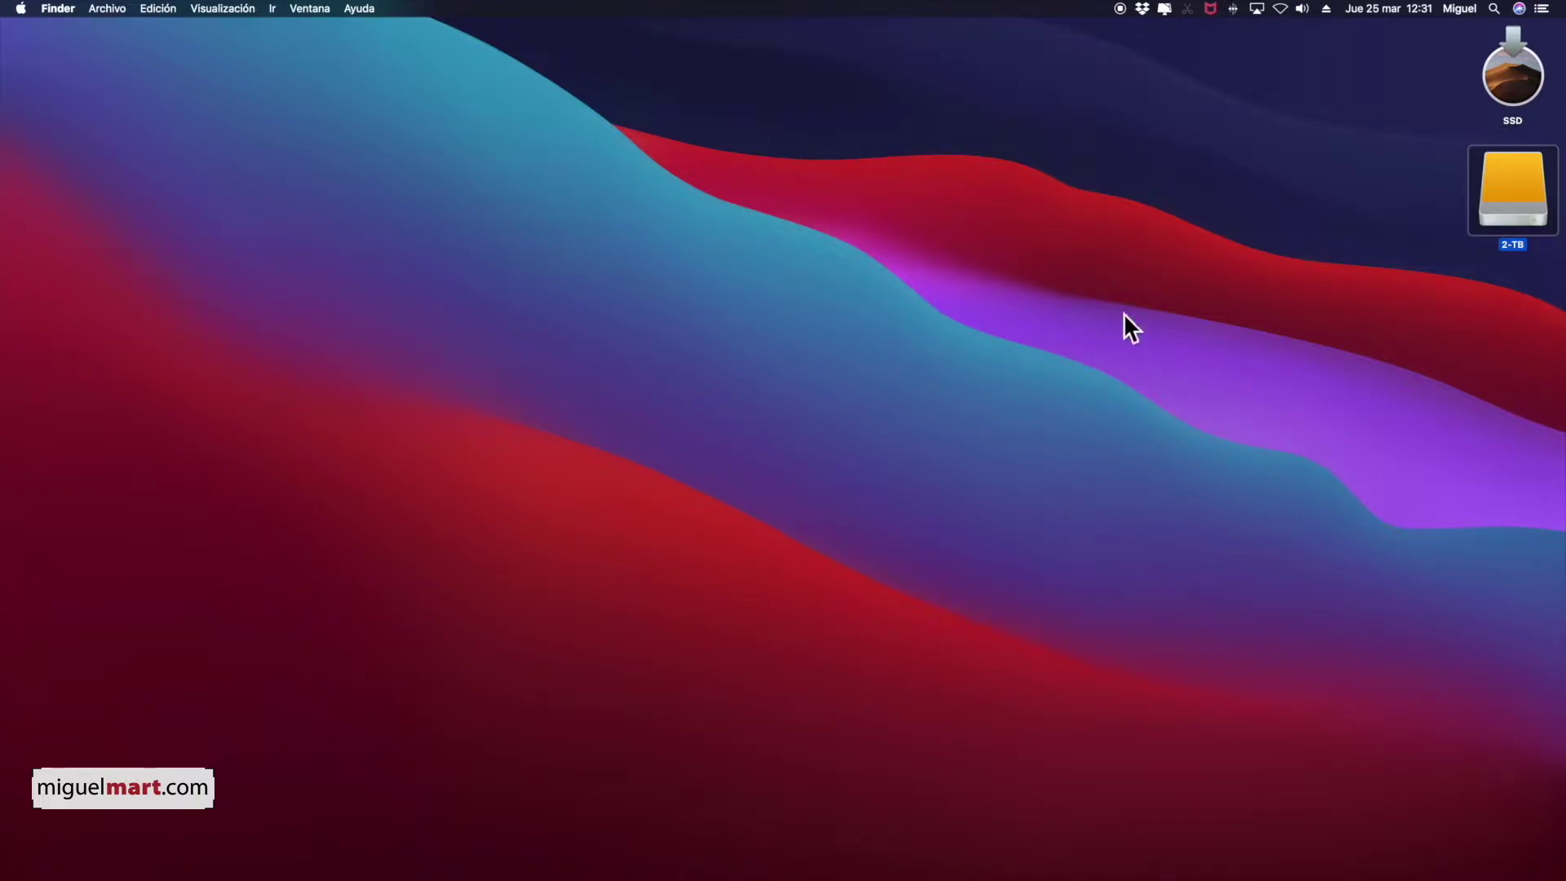
Launch Utilidad de Discos from the Utilidades folder in Aplicaciones and select the 2-TB volume.
mouse_move(1386, 871)
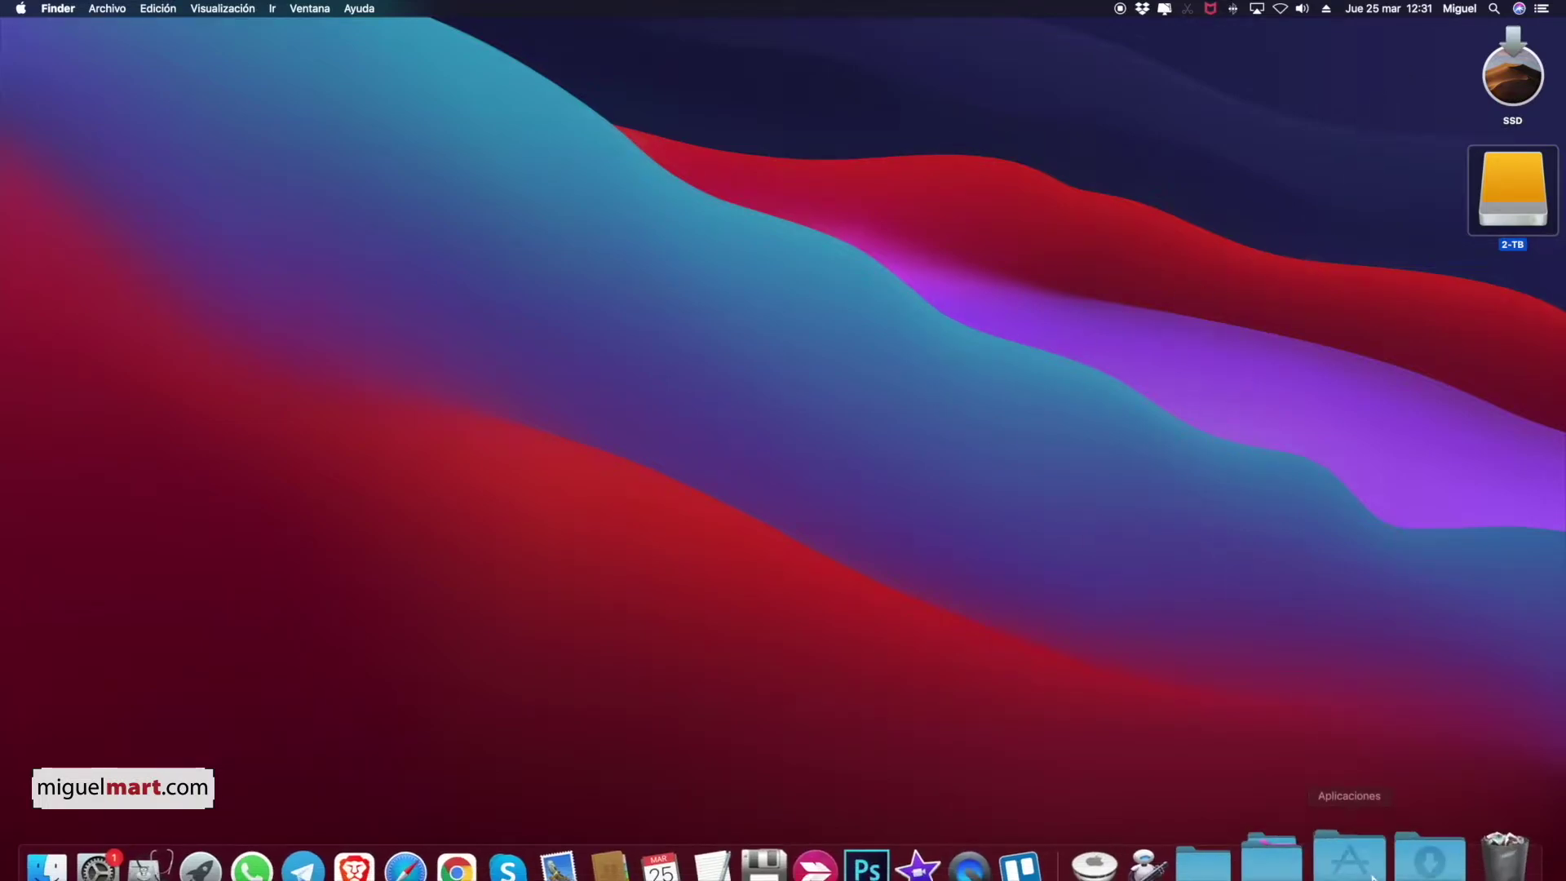
click(1359, 837)
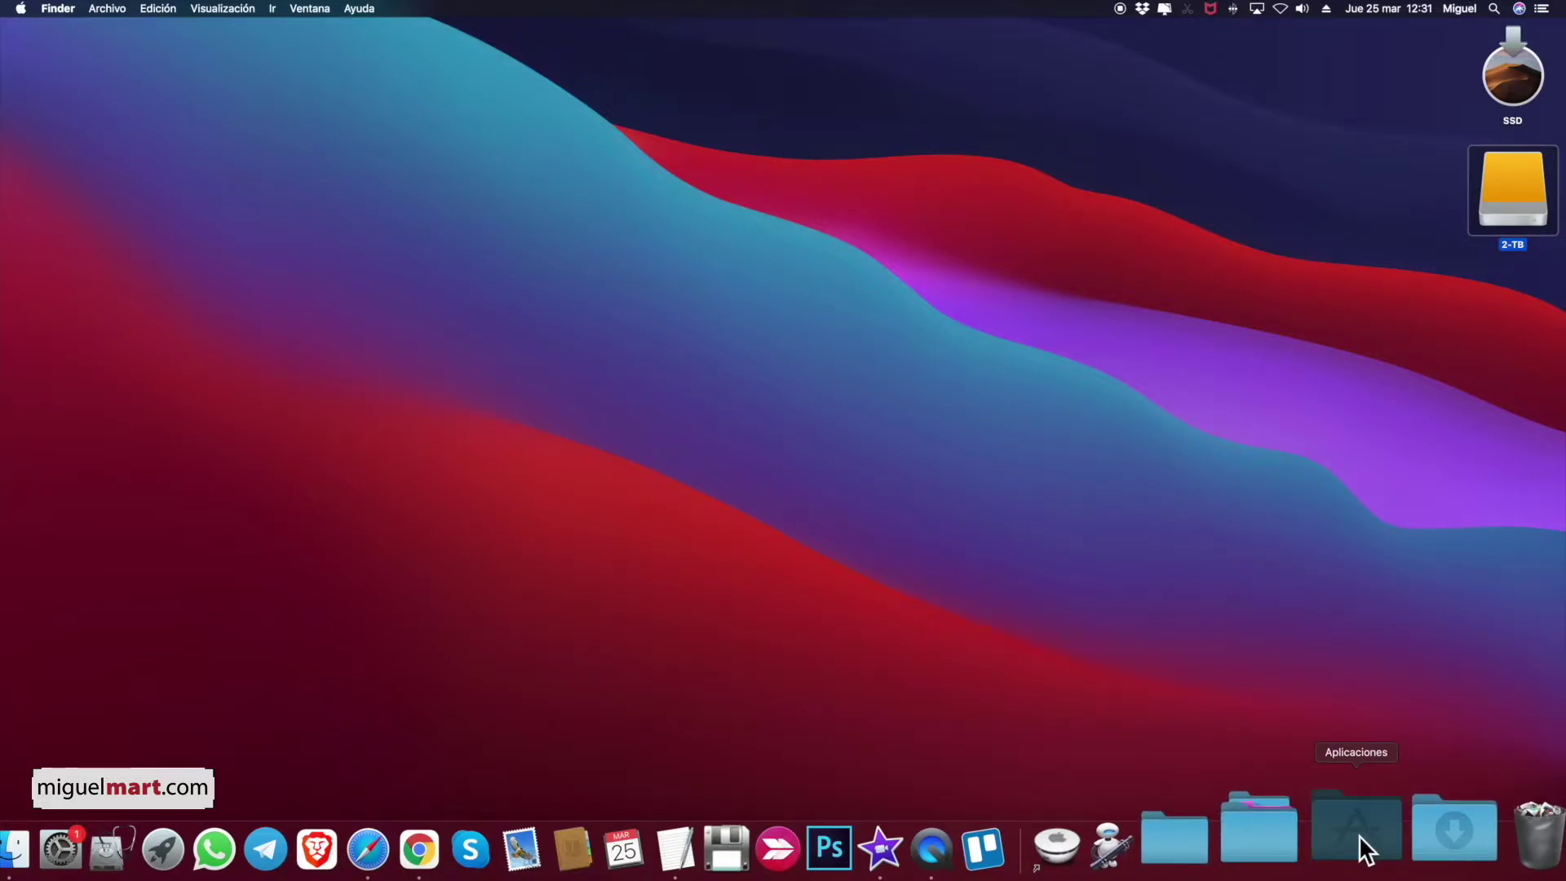
scroll(1234, 694, down, 8)
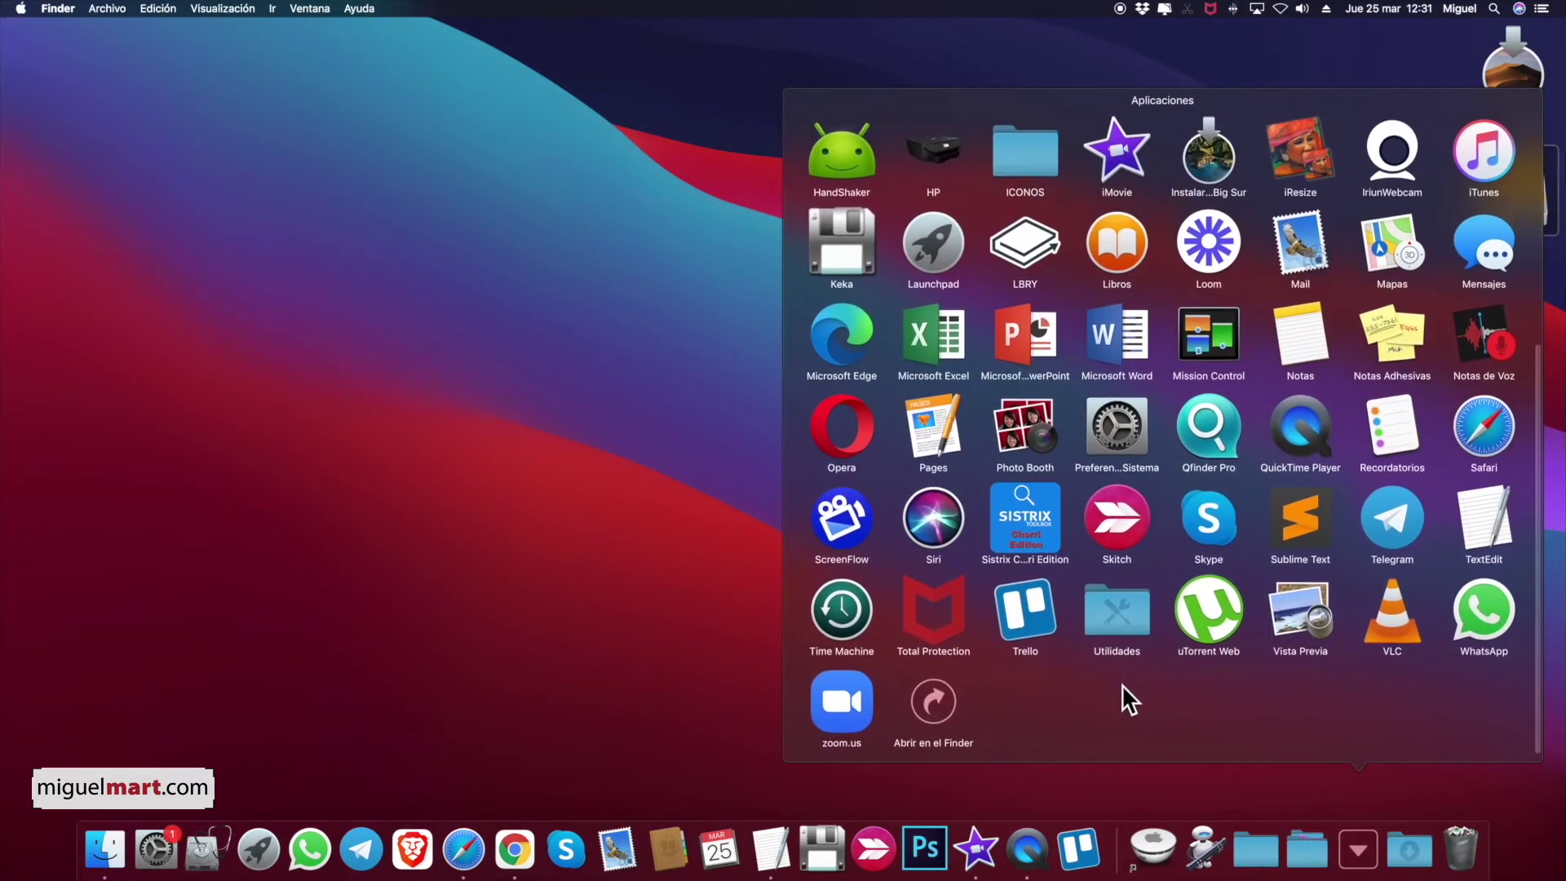
click(1113, 602)
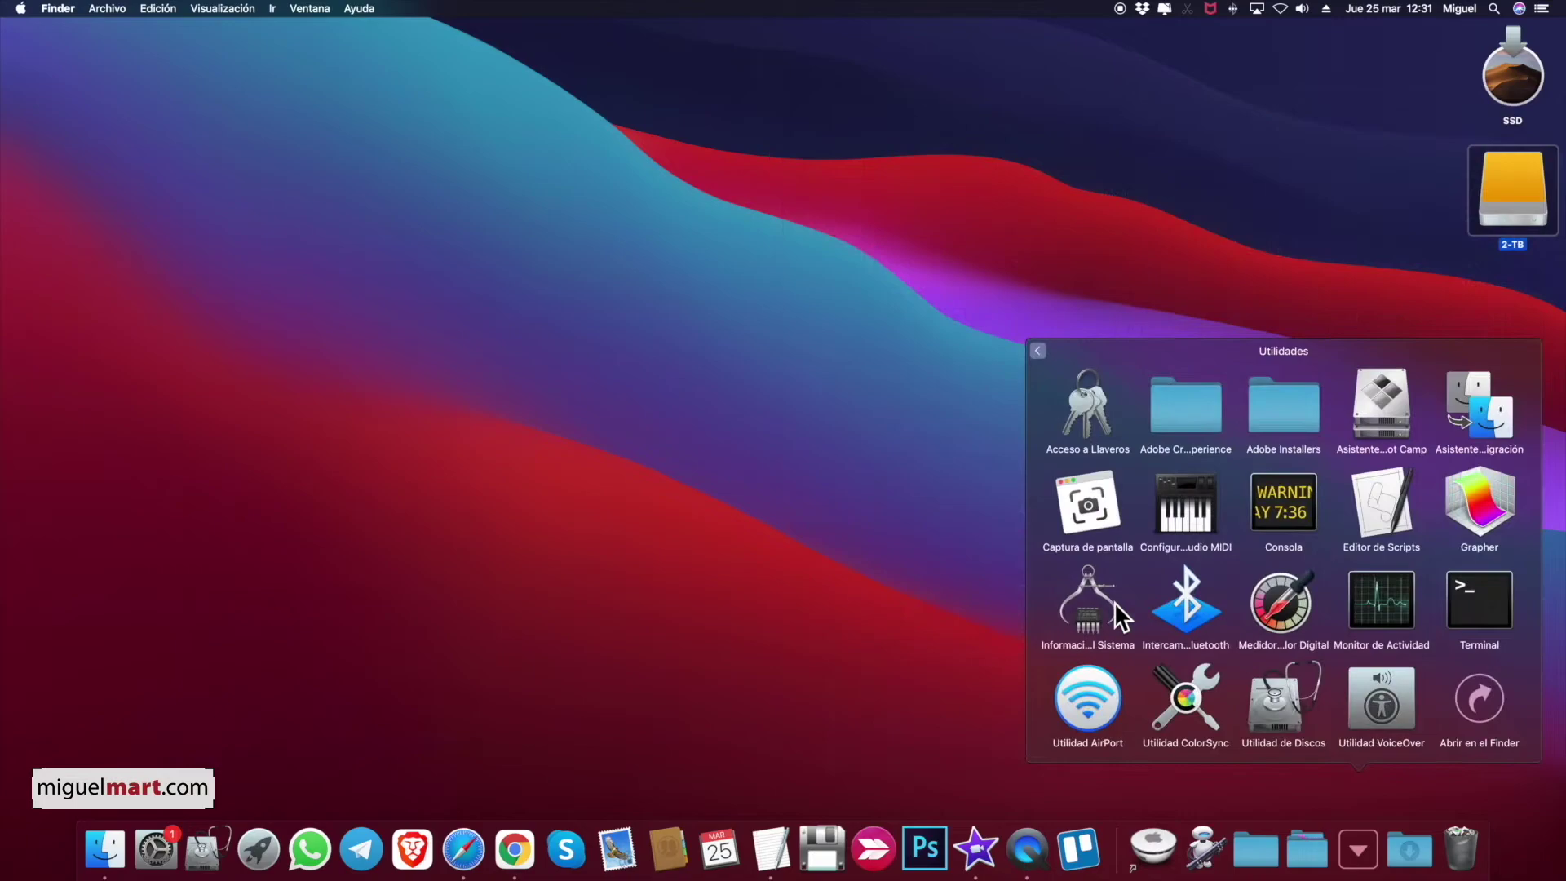
click(1274, 702)
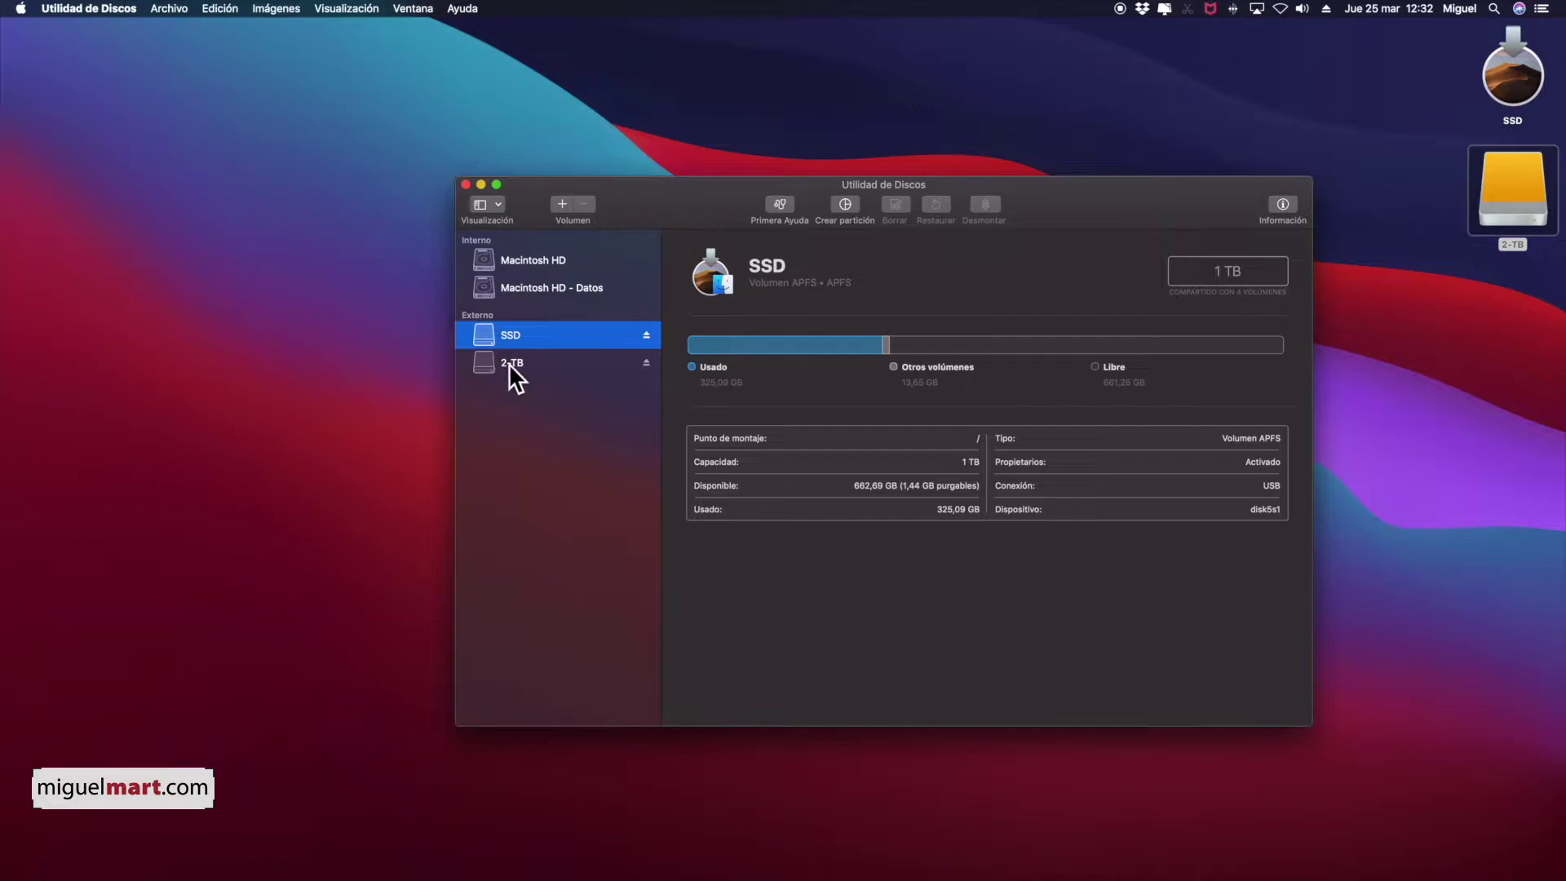
click(486, 364)
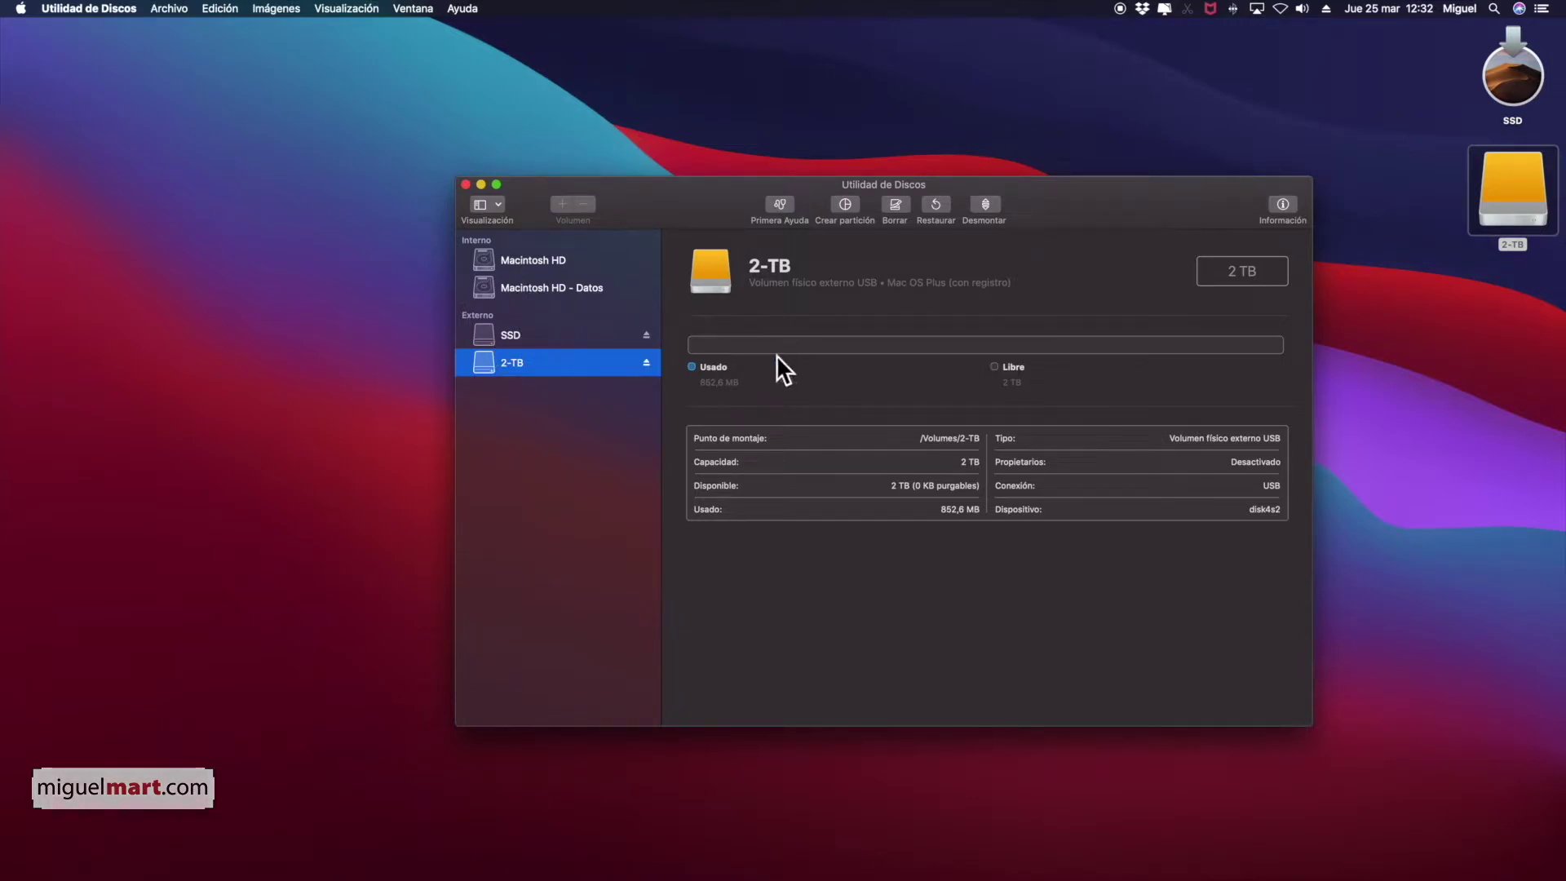
Switch the disk list from volumes only to showing all devices.
click(1487, 201)
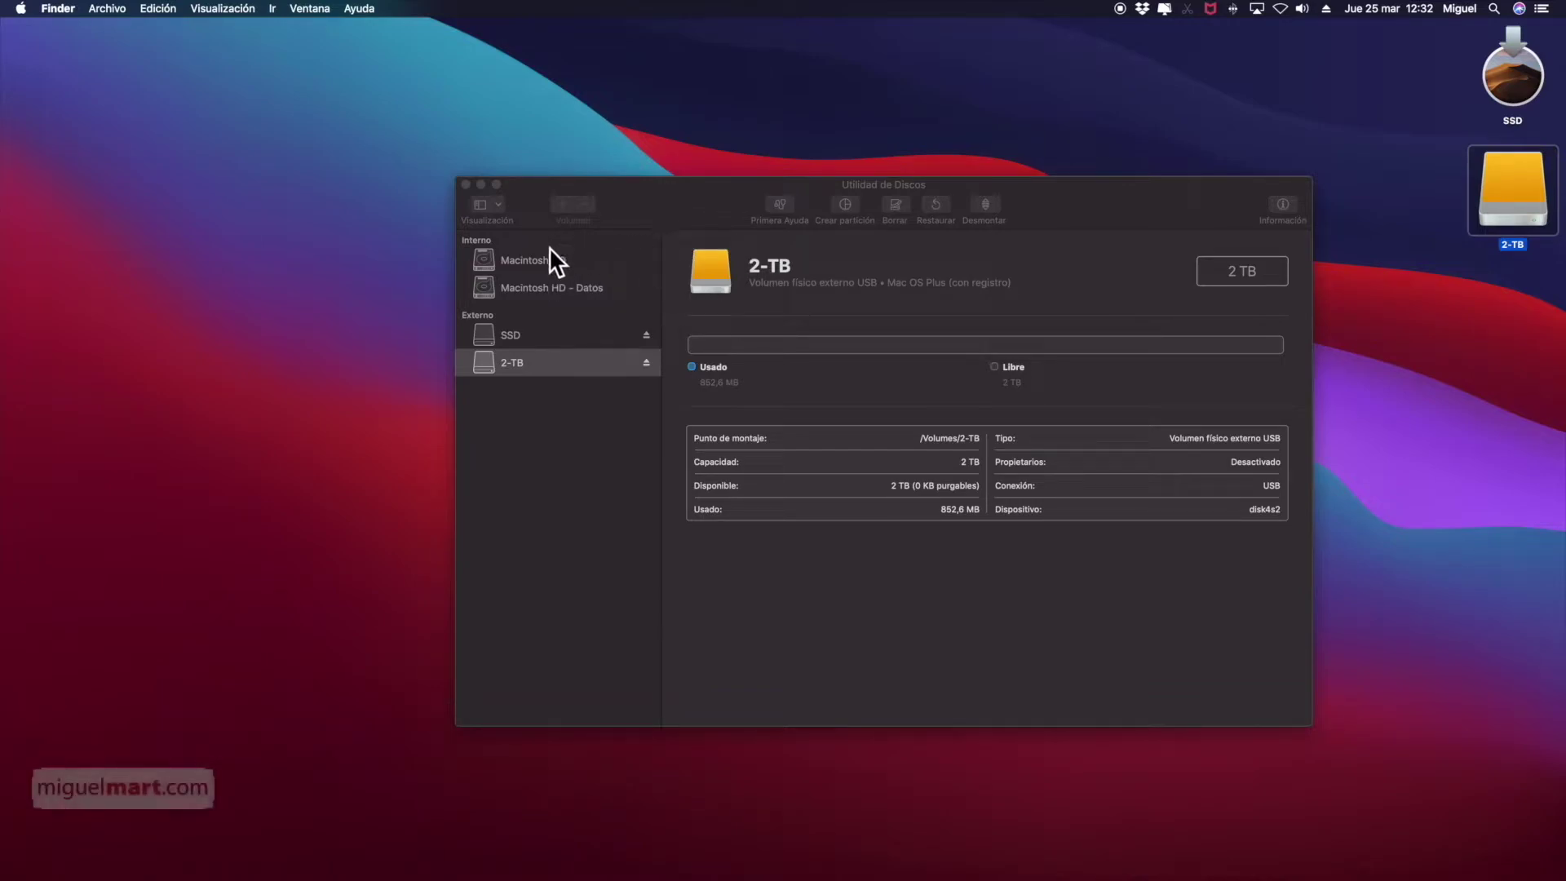
click(519, 202)
click(480, 203)
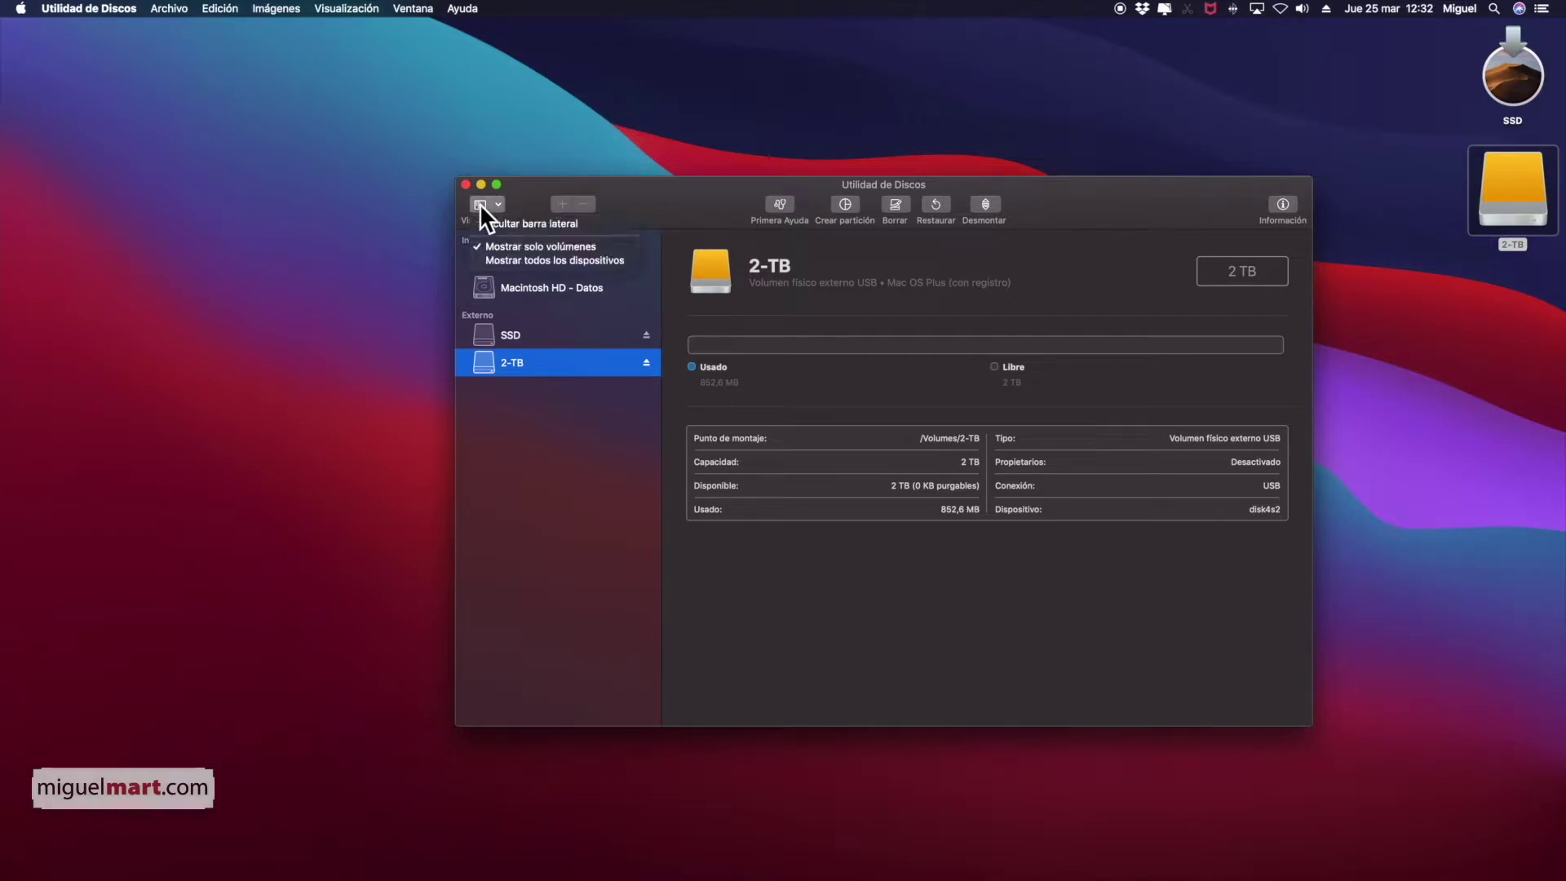
click(521, 258)
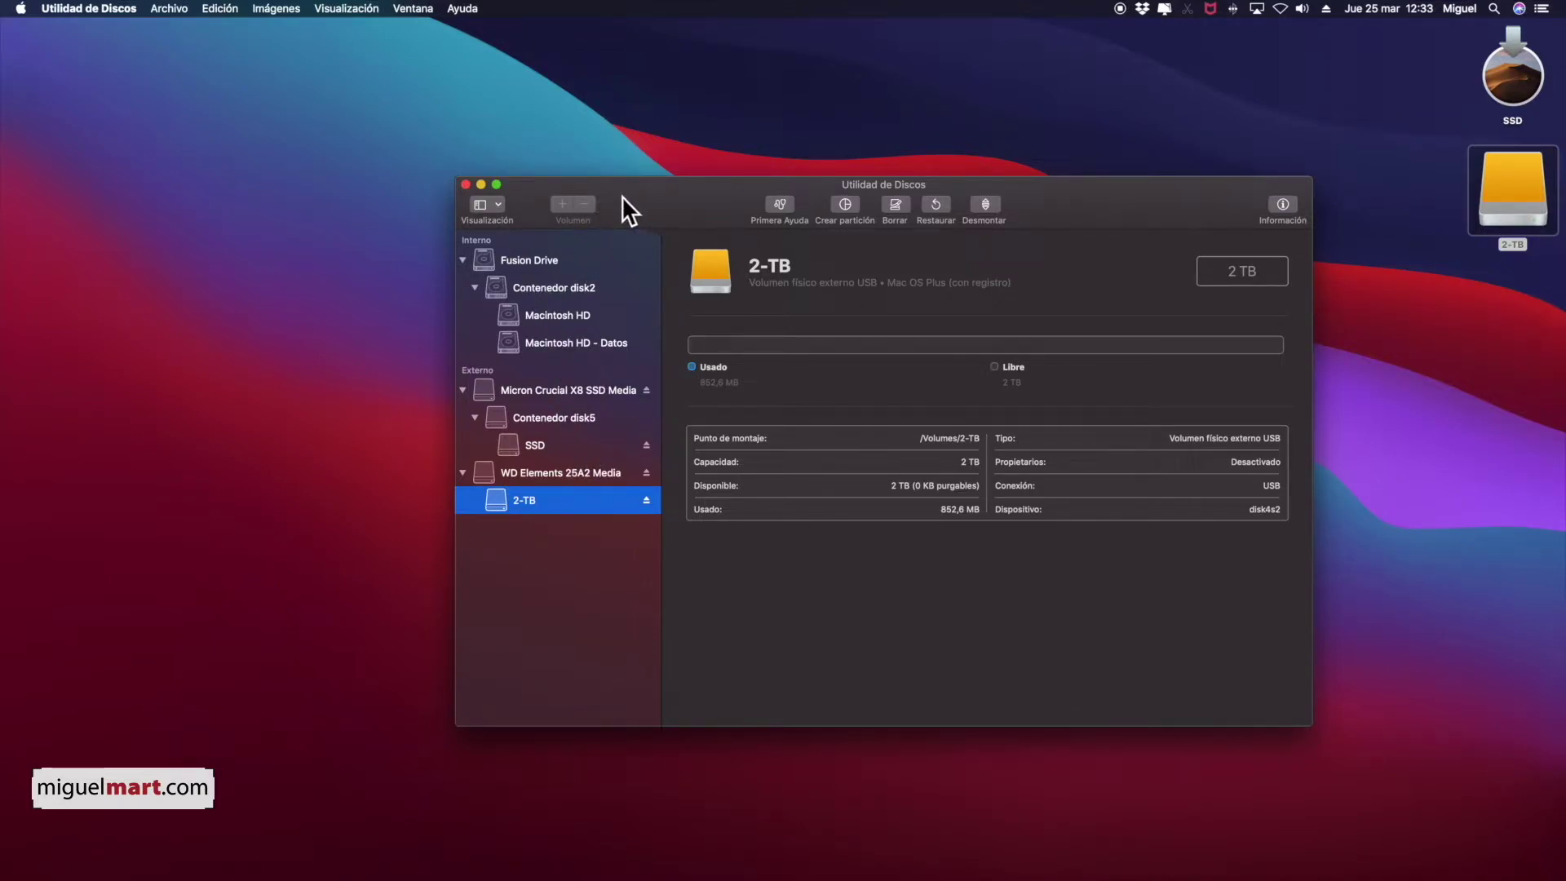
mouse_move(8, 4)
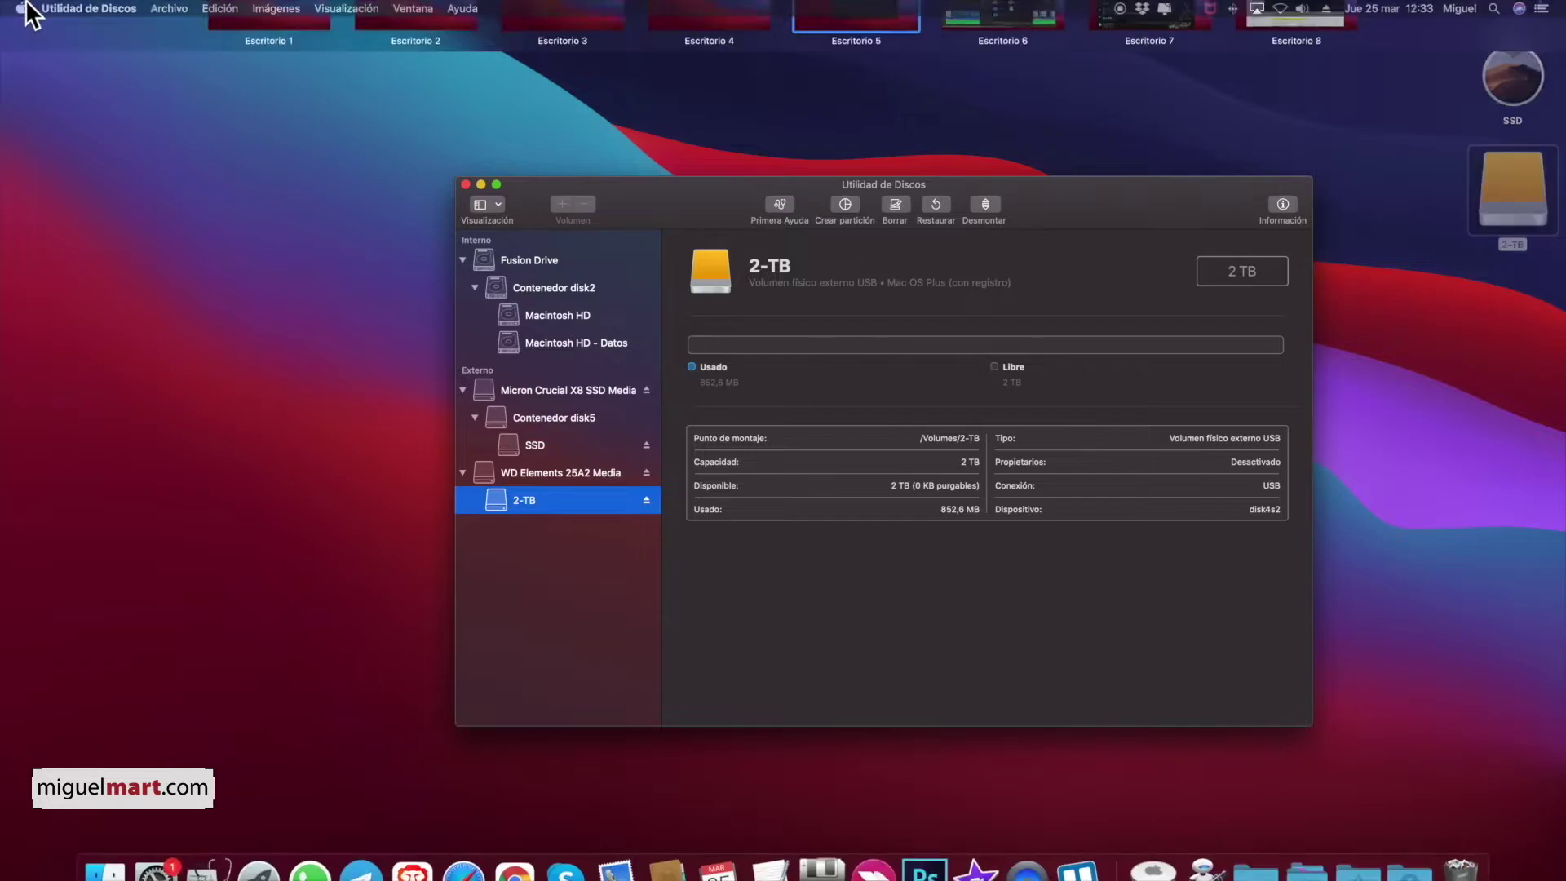
click(473, 212)
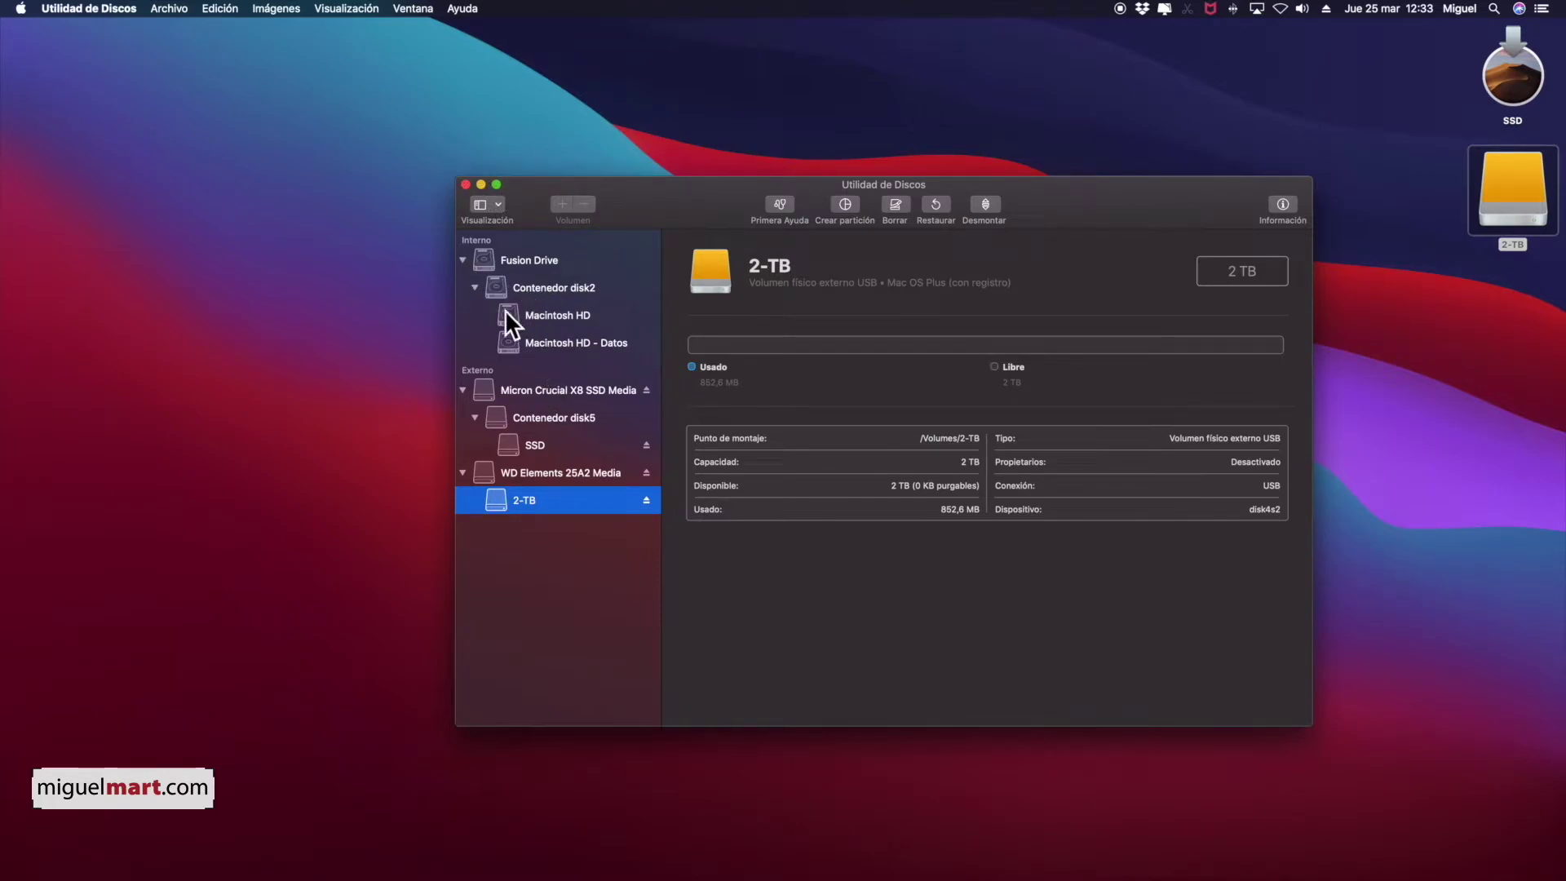
Collapse the Fusion Drive and Micron Crucial X8 SSD Media entries in the device list.
click(482, 260)
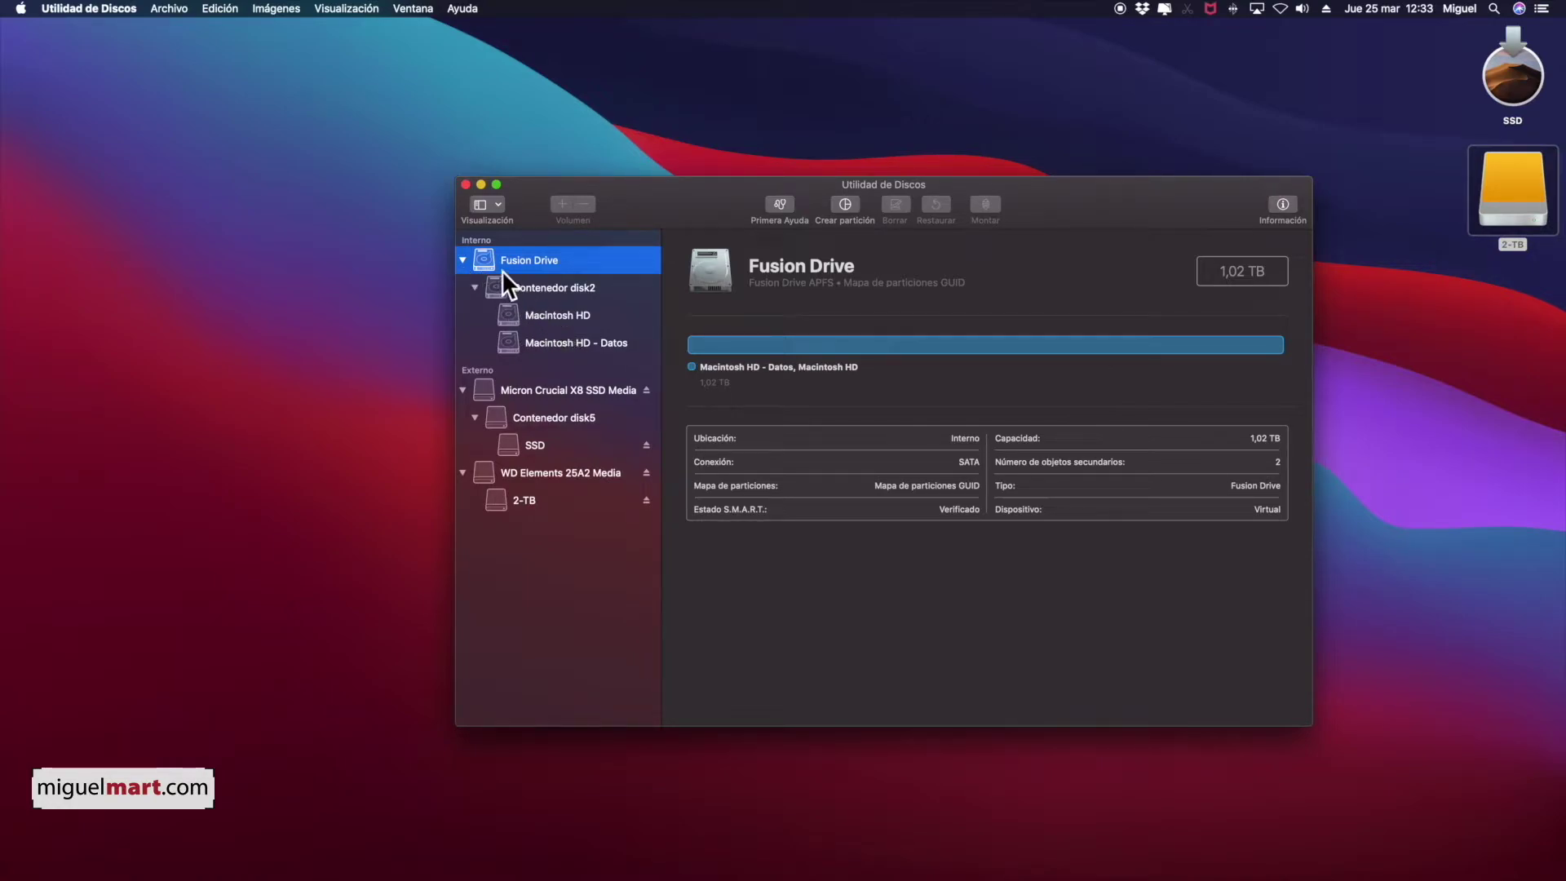
click(461, 265)
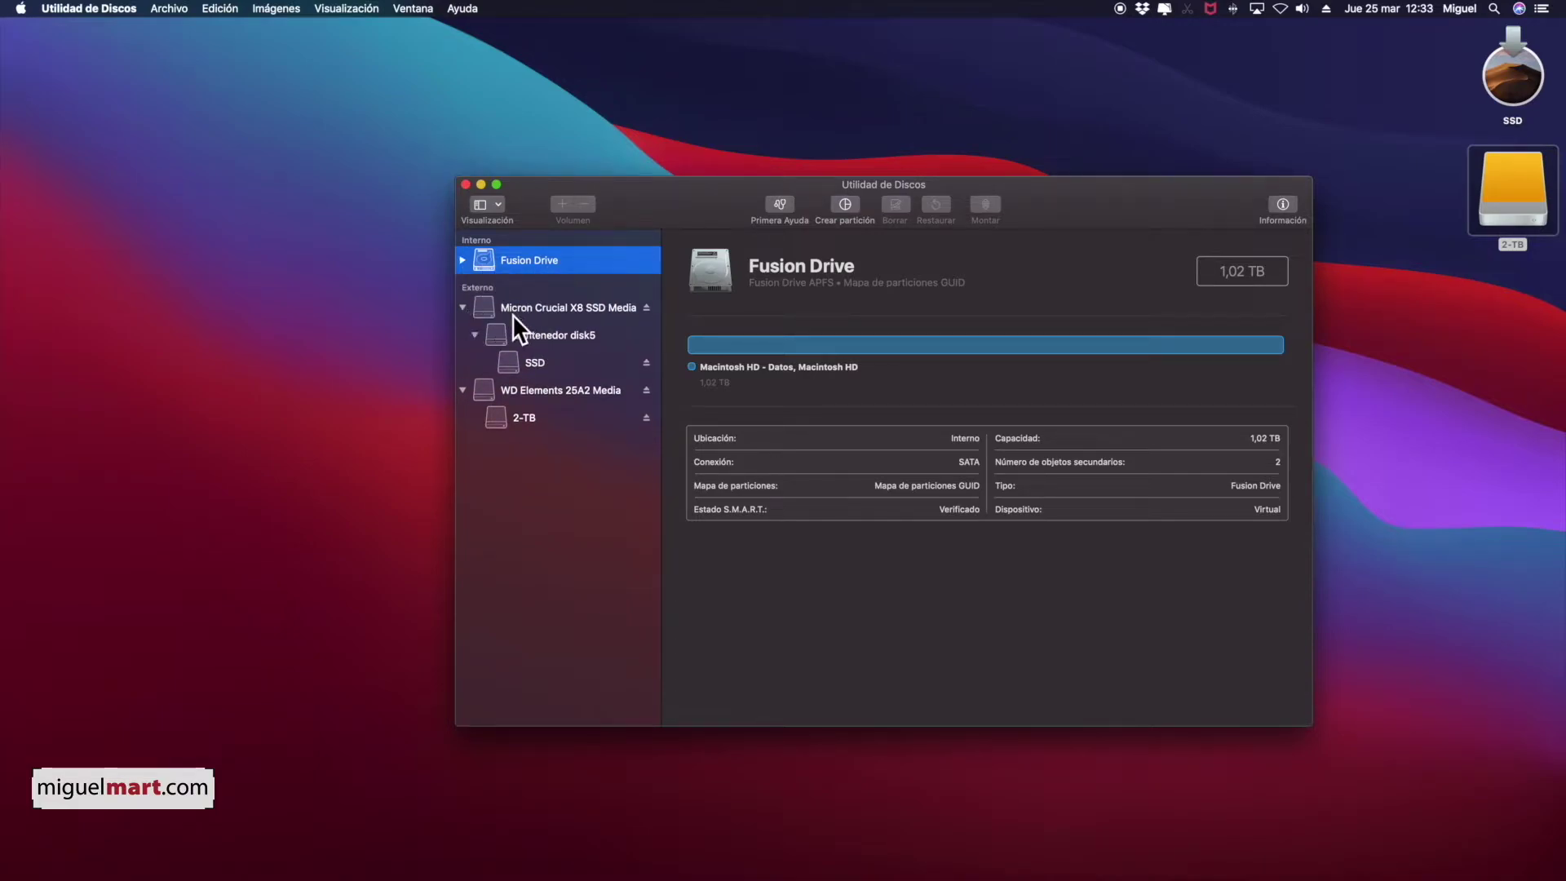
click(487, 306)
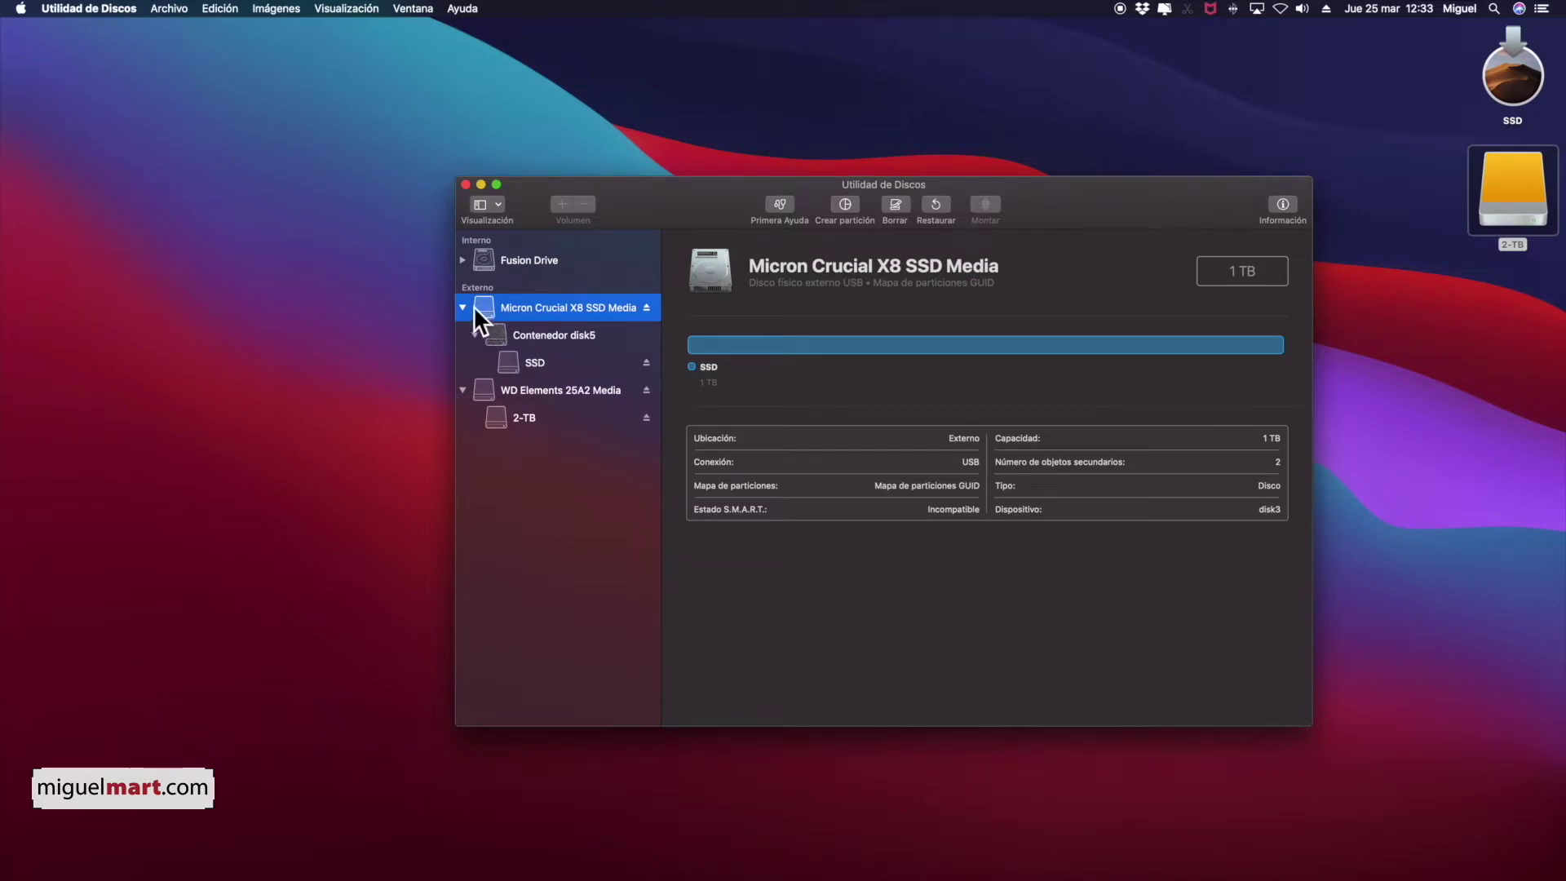
click(463, 306)
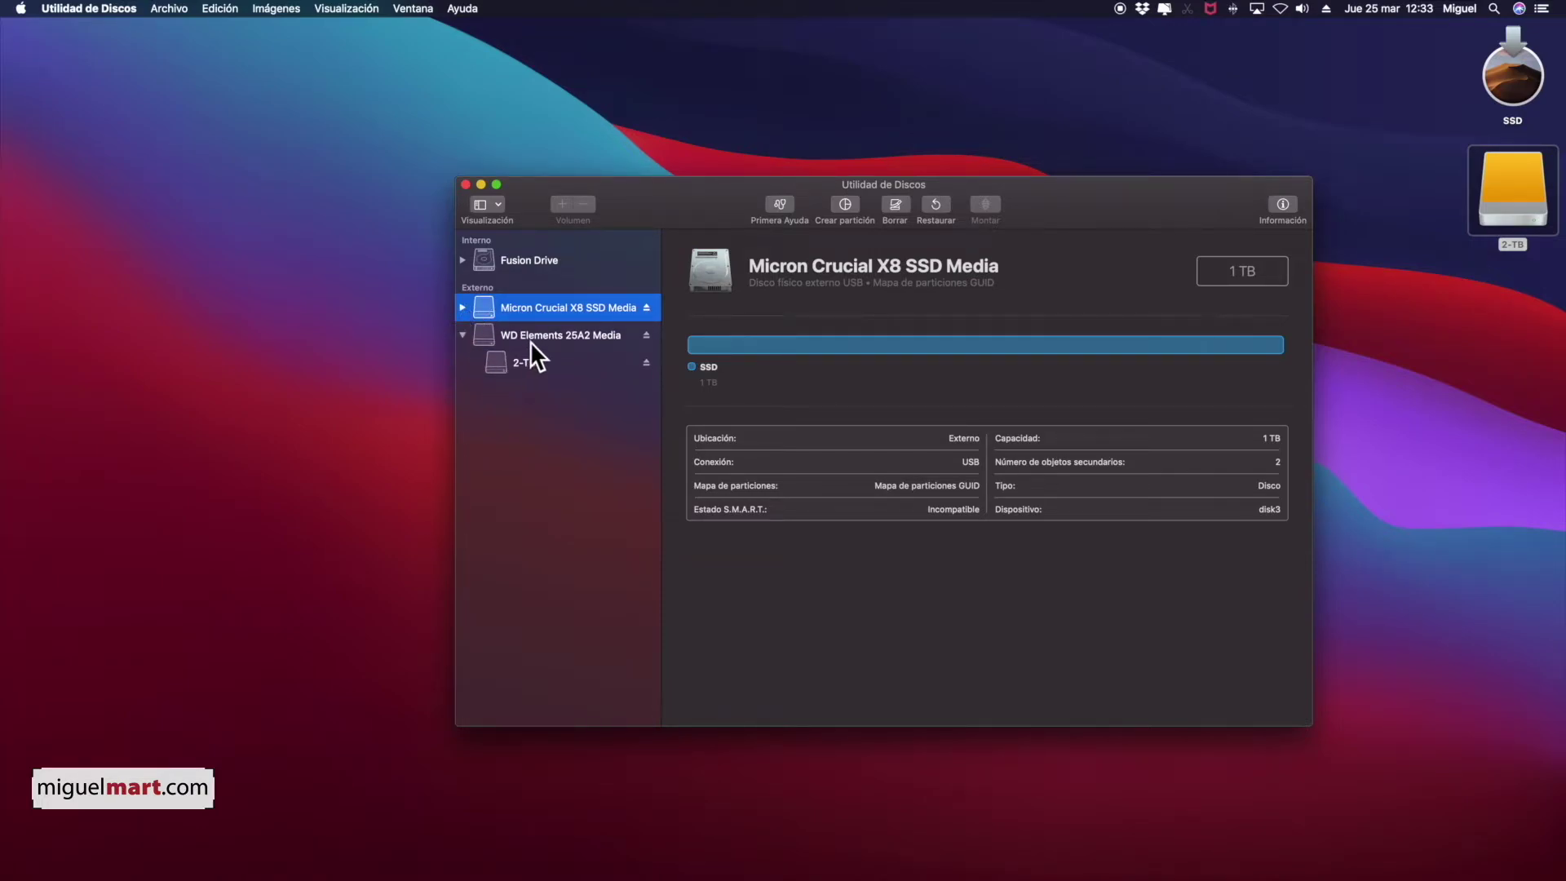
Examine the details of the WD Elements 25A2 Media drive and its 2-TB volume.
click(509, 336)
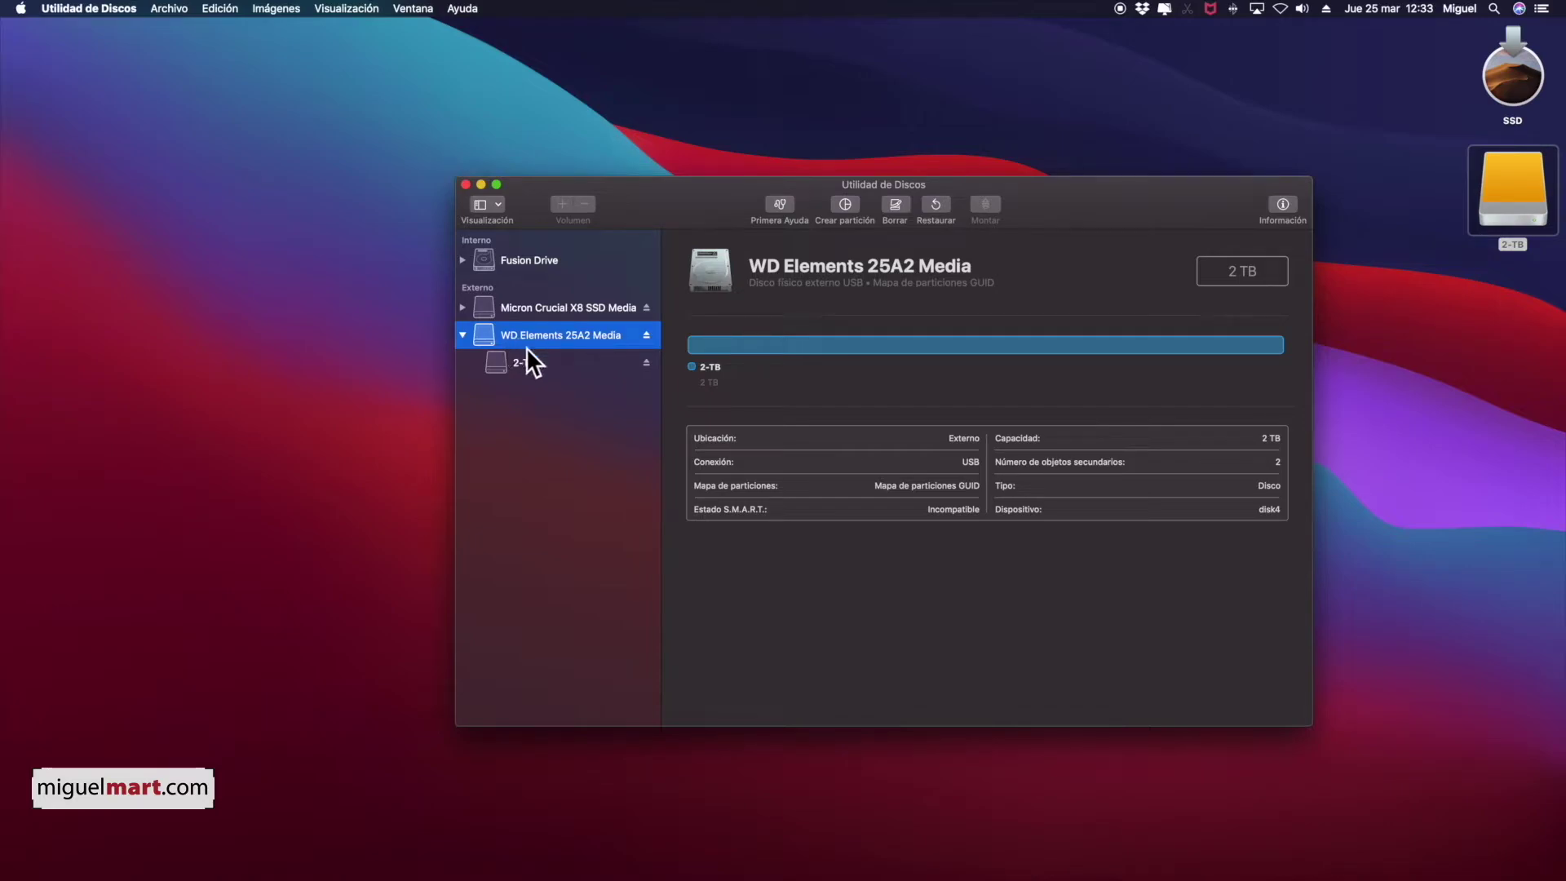
click(512, 364)
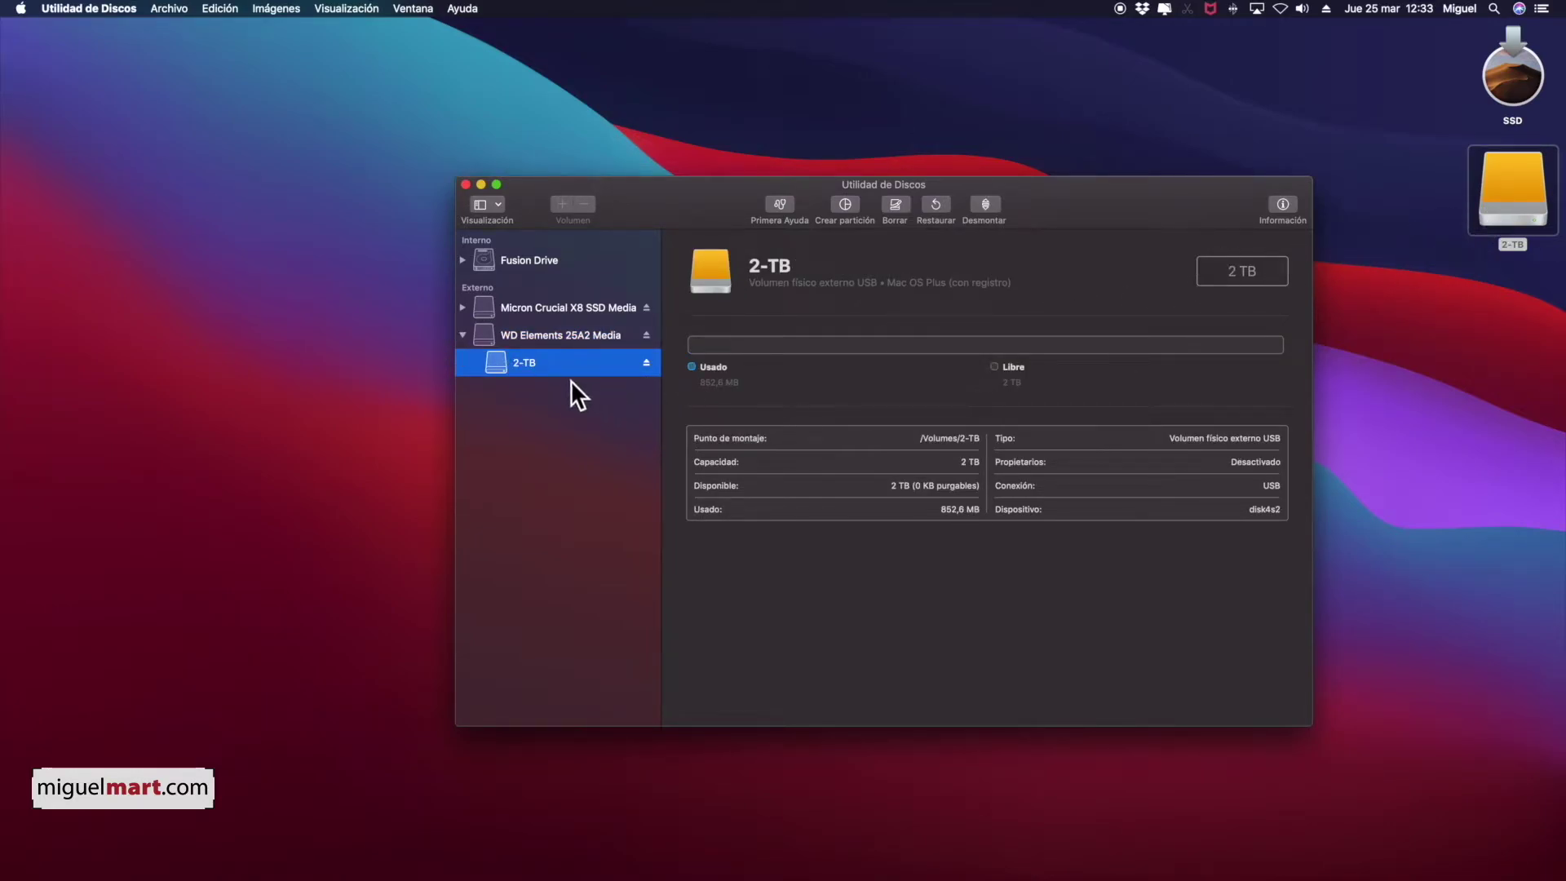
click(543, 337)
Check the erase options for the 2-TB volume and cancel without erasing it.
click(524, 364)
click(896, 203)
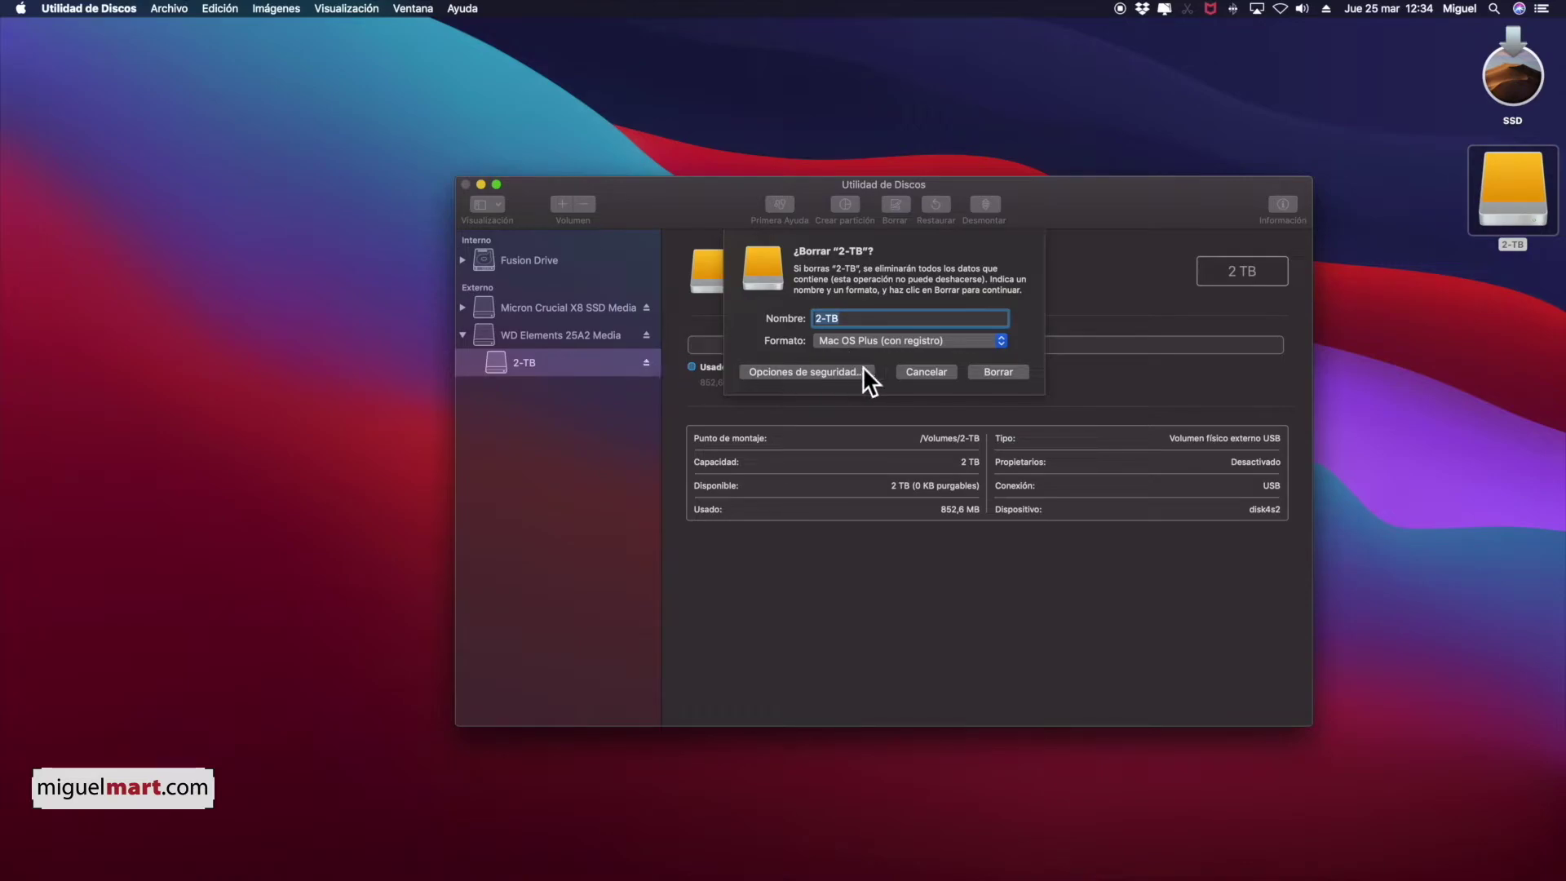
click(921, 371)
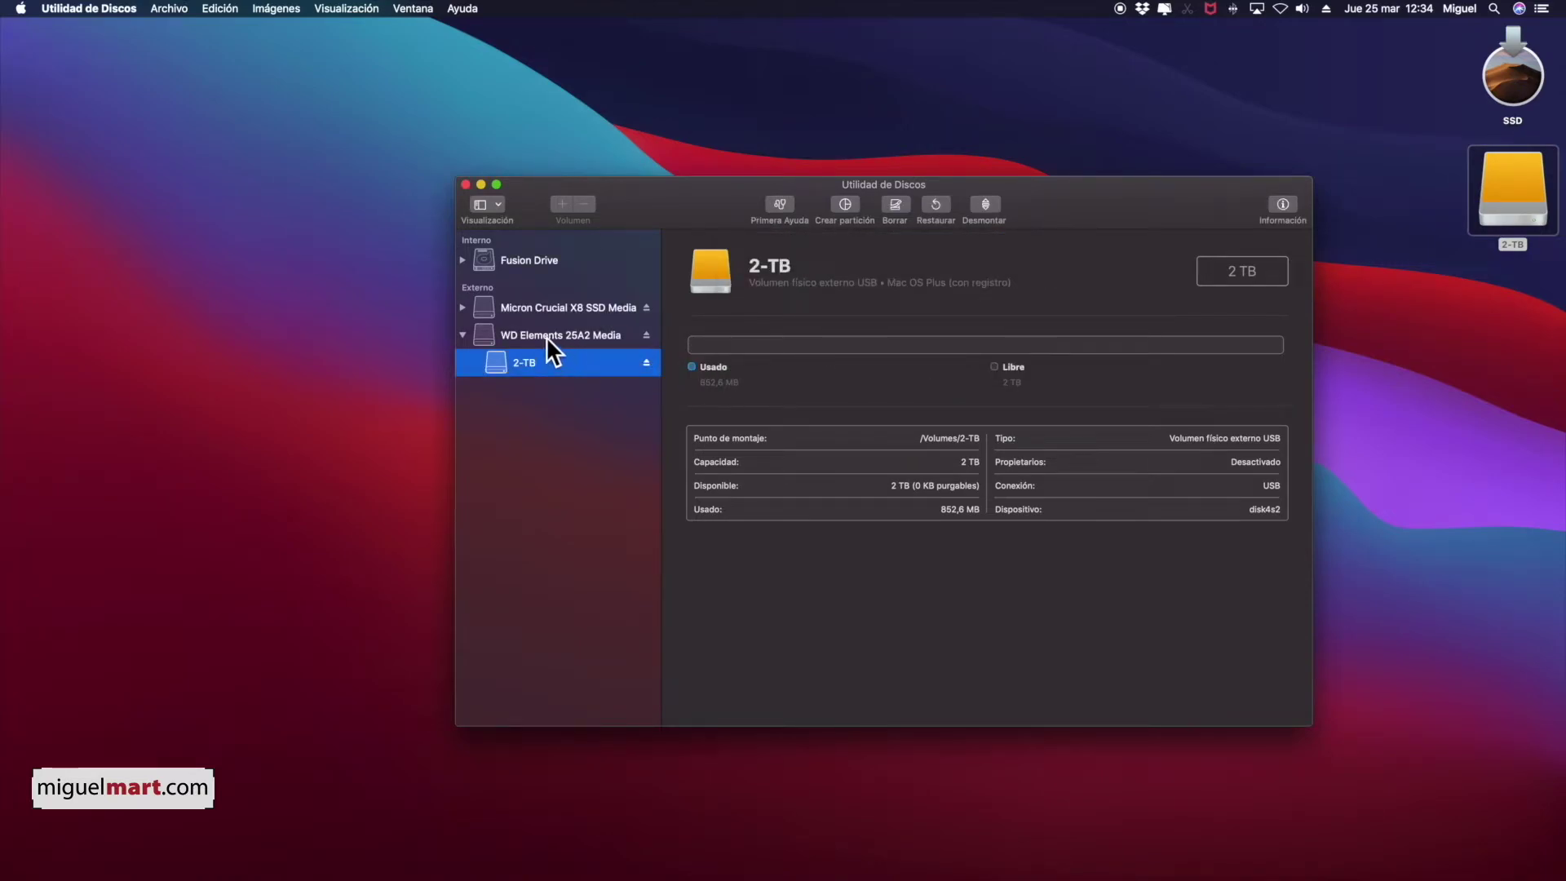
Check the erase options and partition scheme choices for the WD Elements 25A2 Media drive and cancel without erasing it.
click(482, 336)
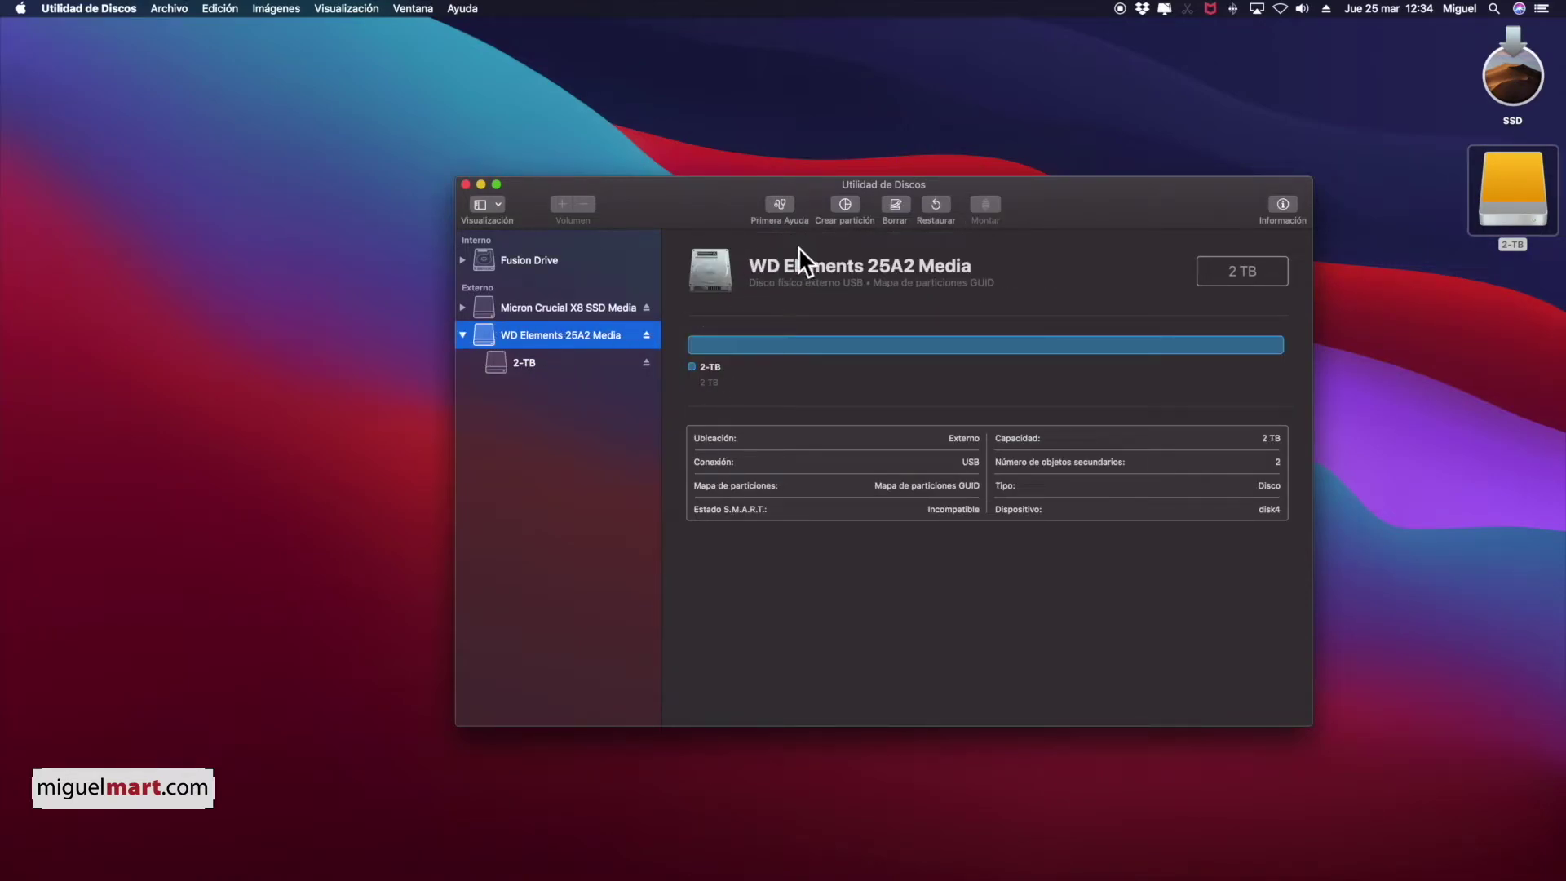
click(897, 204)
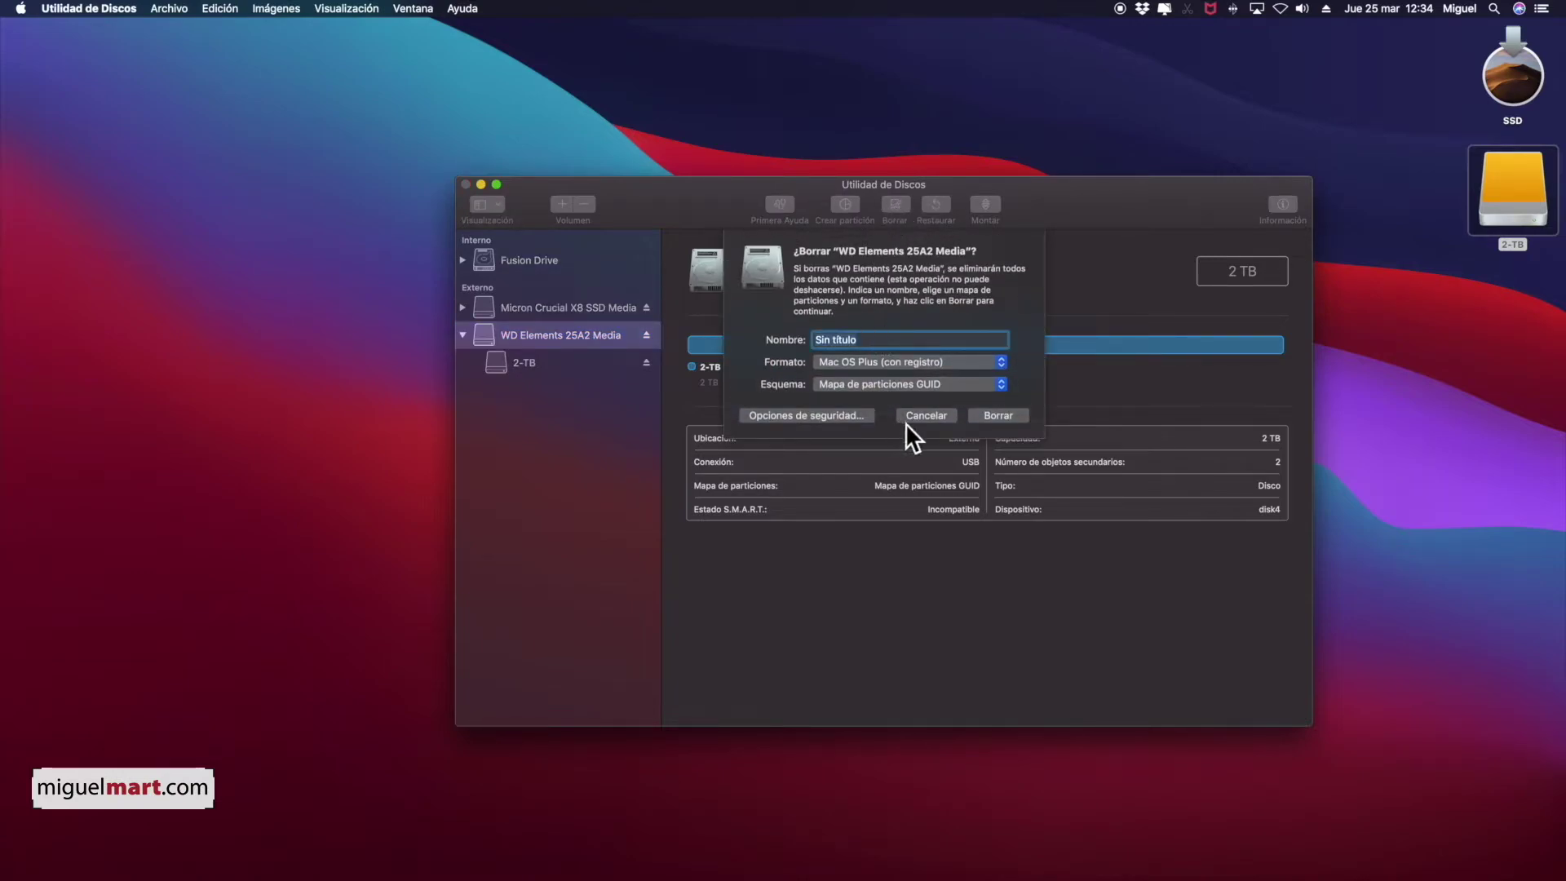
click(946, 384)
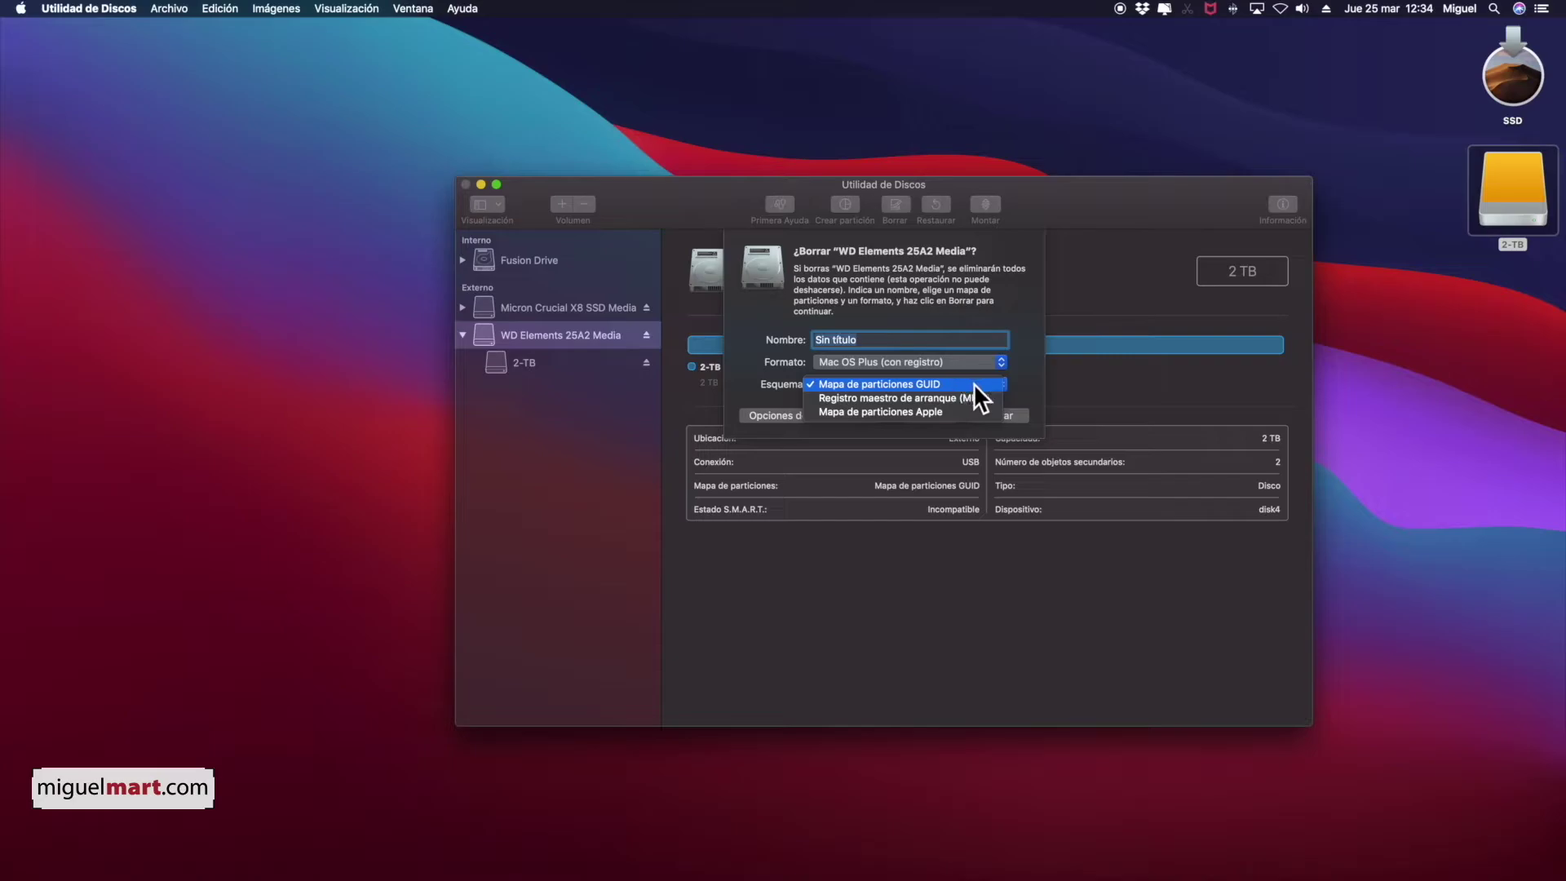
click(1020, 375)
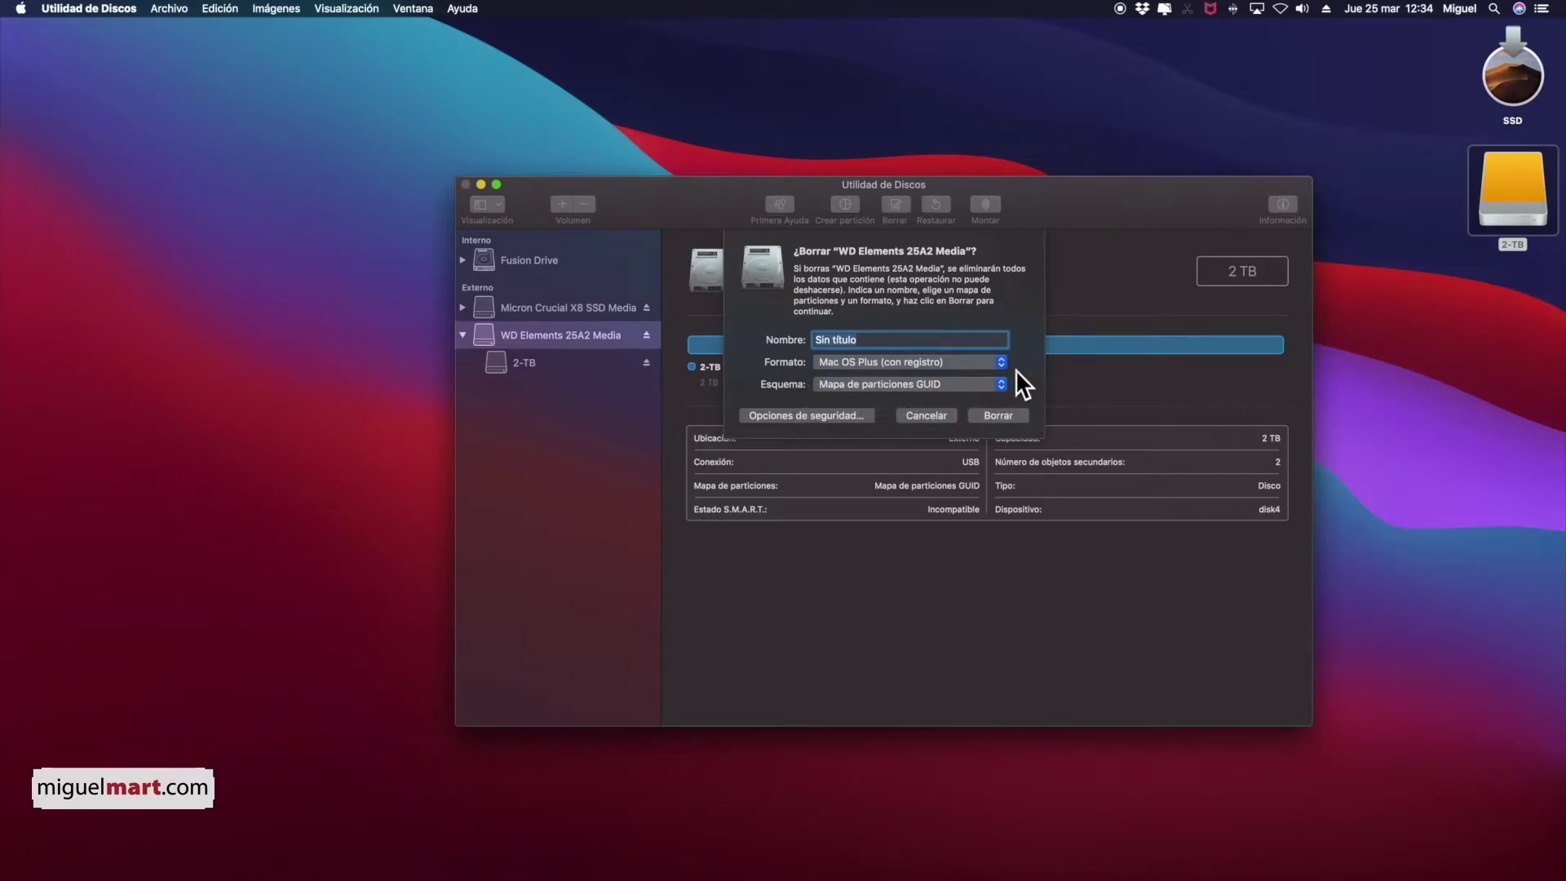
click(924, 409)
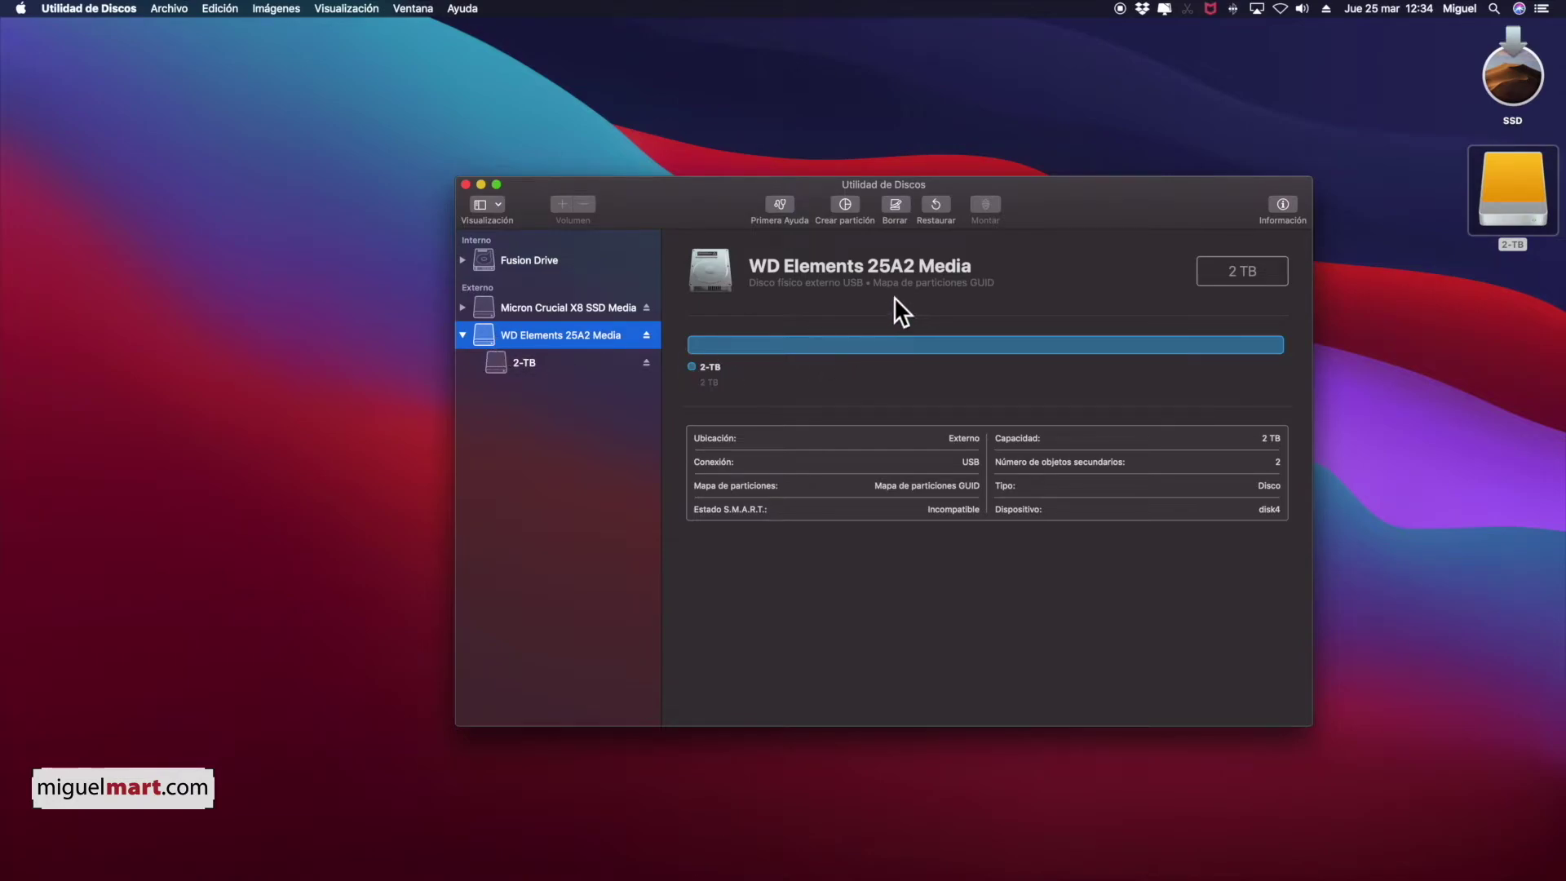
Divide the WD Elements 25A2 Media layout into three partitions and enlarge the 2-TB partition to about 1.06 TB.
click(846, 213)
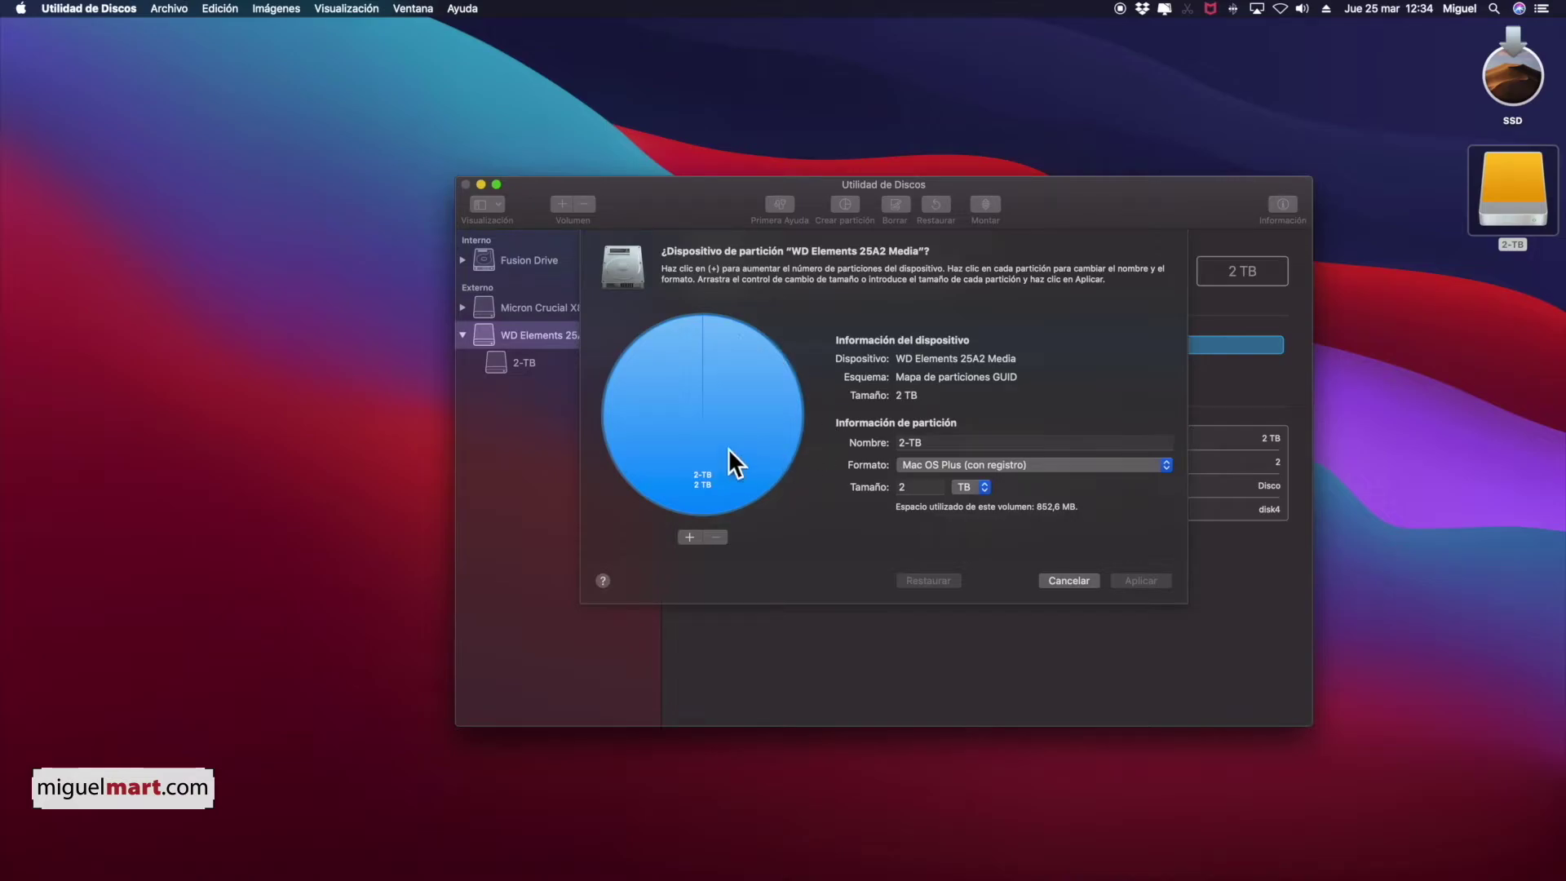
click(685, 535)
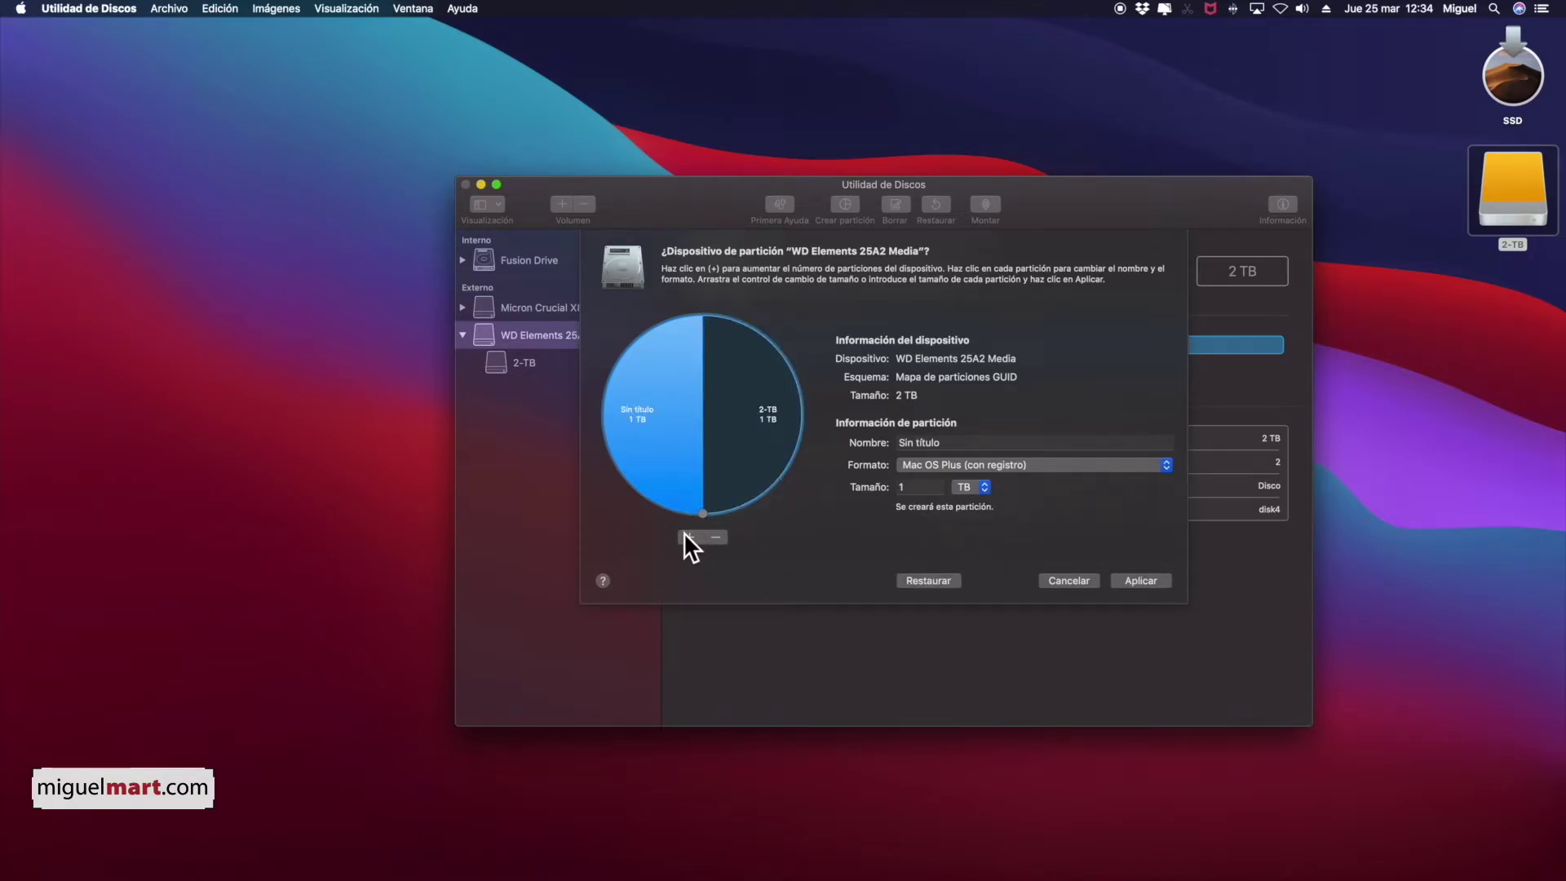
click(686, 537)
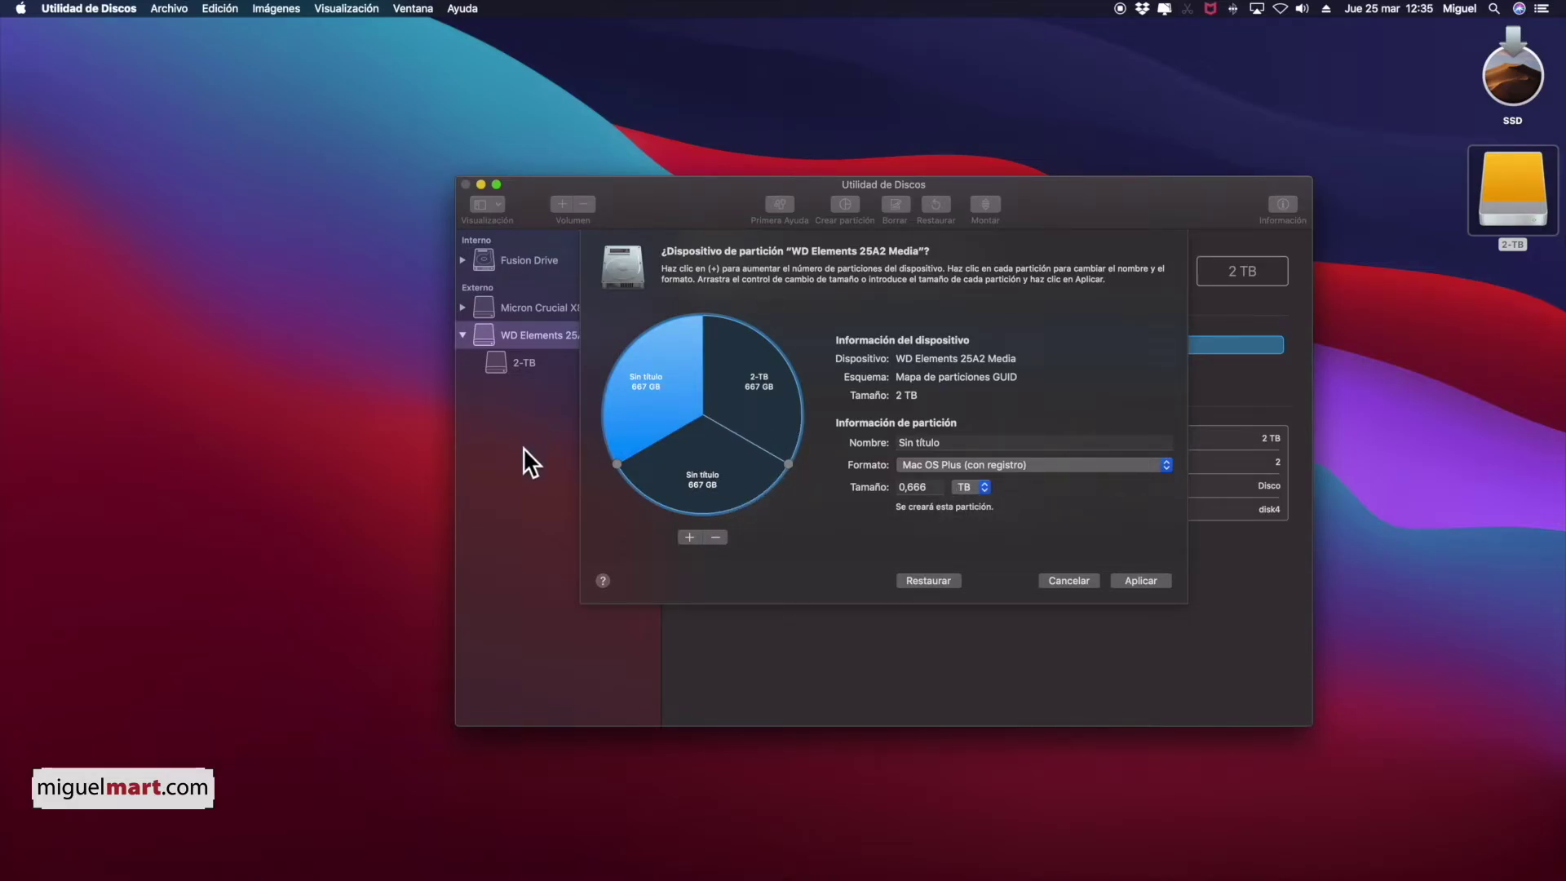
drag(788, 465, 745, 534)
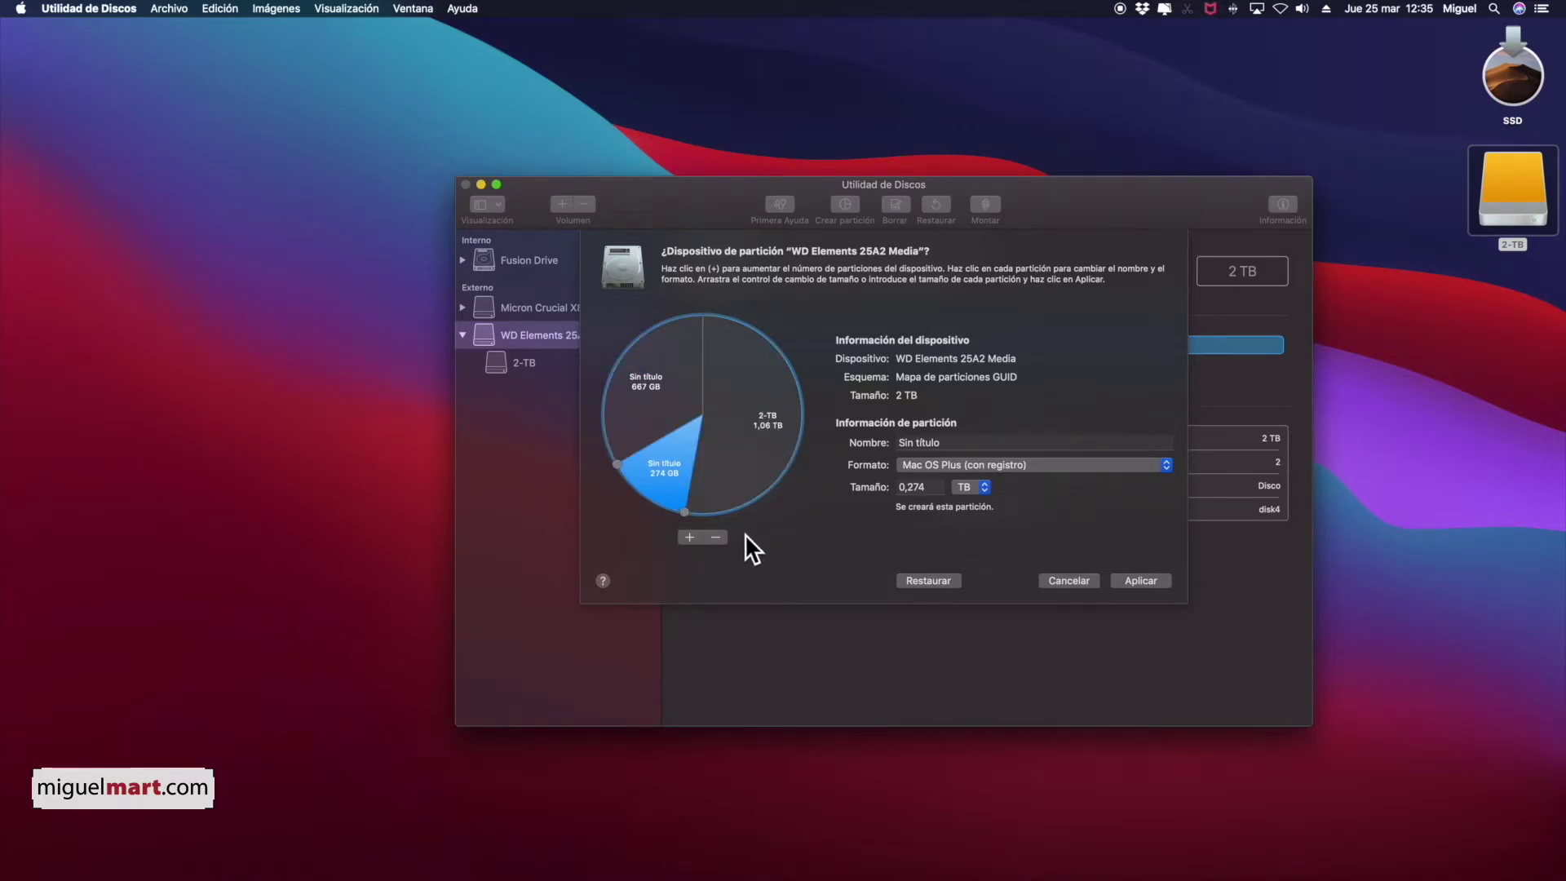
Split the 274 GB partition into three equal parts and add another partition by halving the 2-TB partition.
click(685, 541)
click(685, 540)
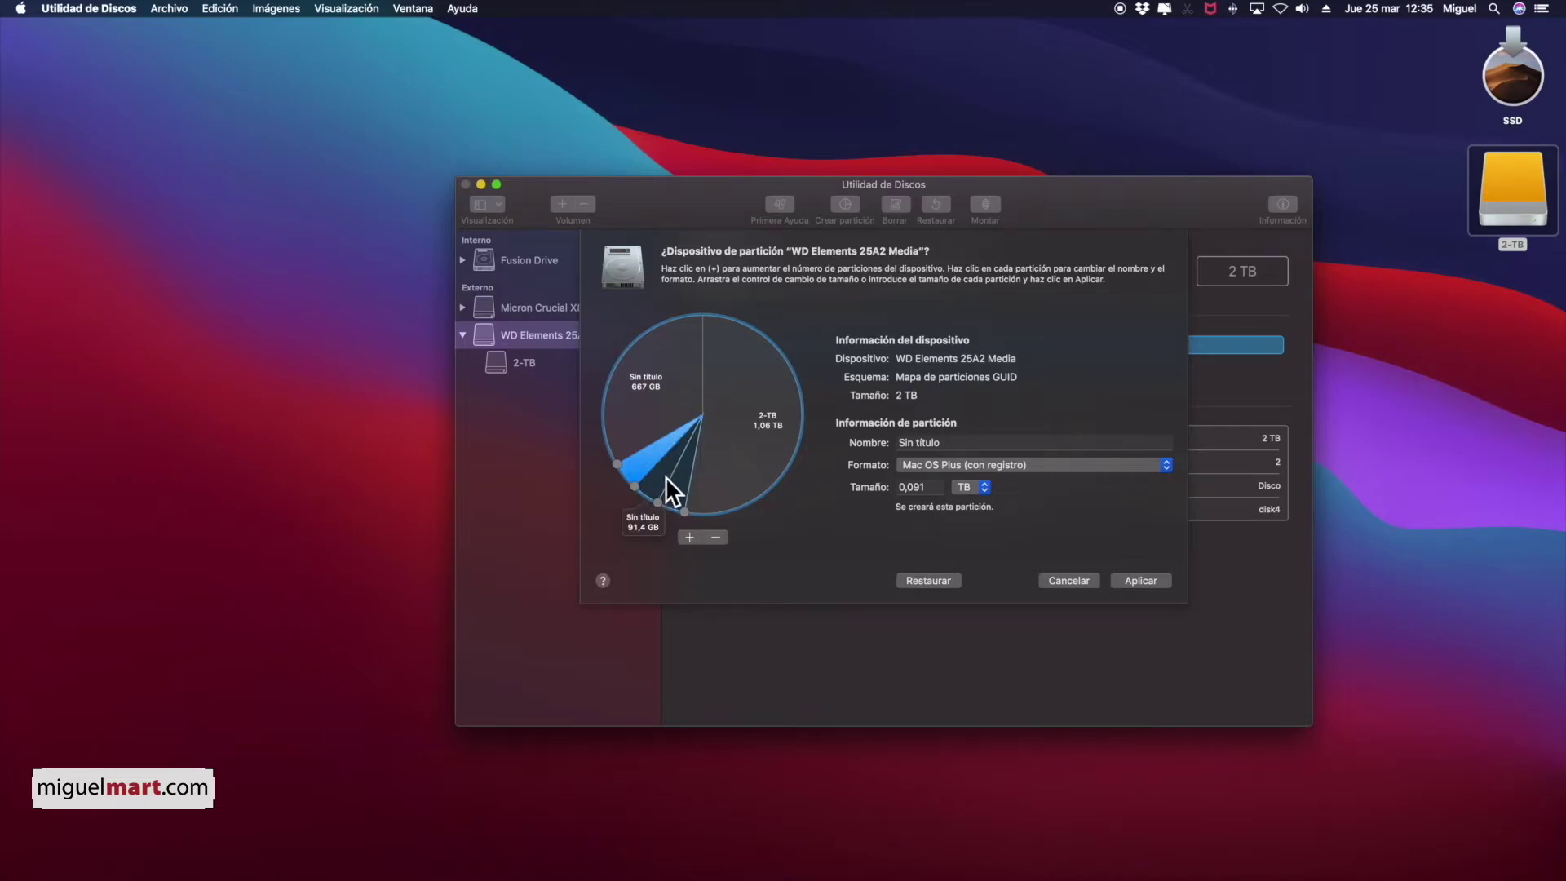
click(761, 436)
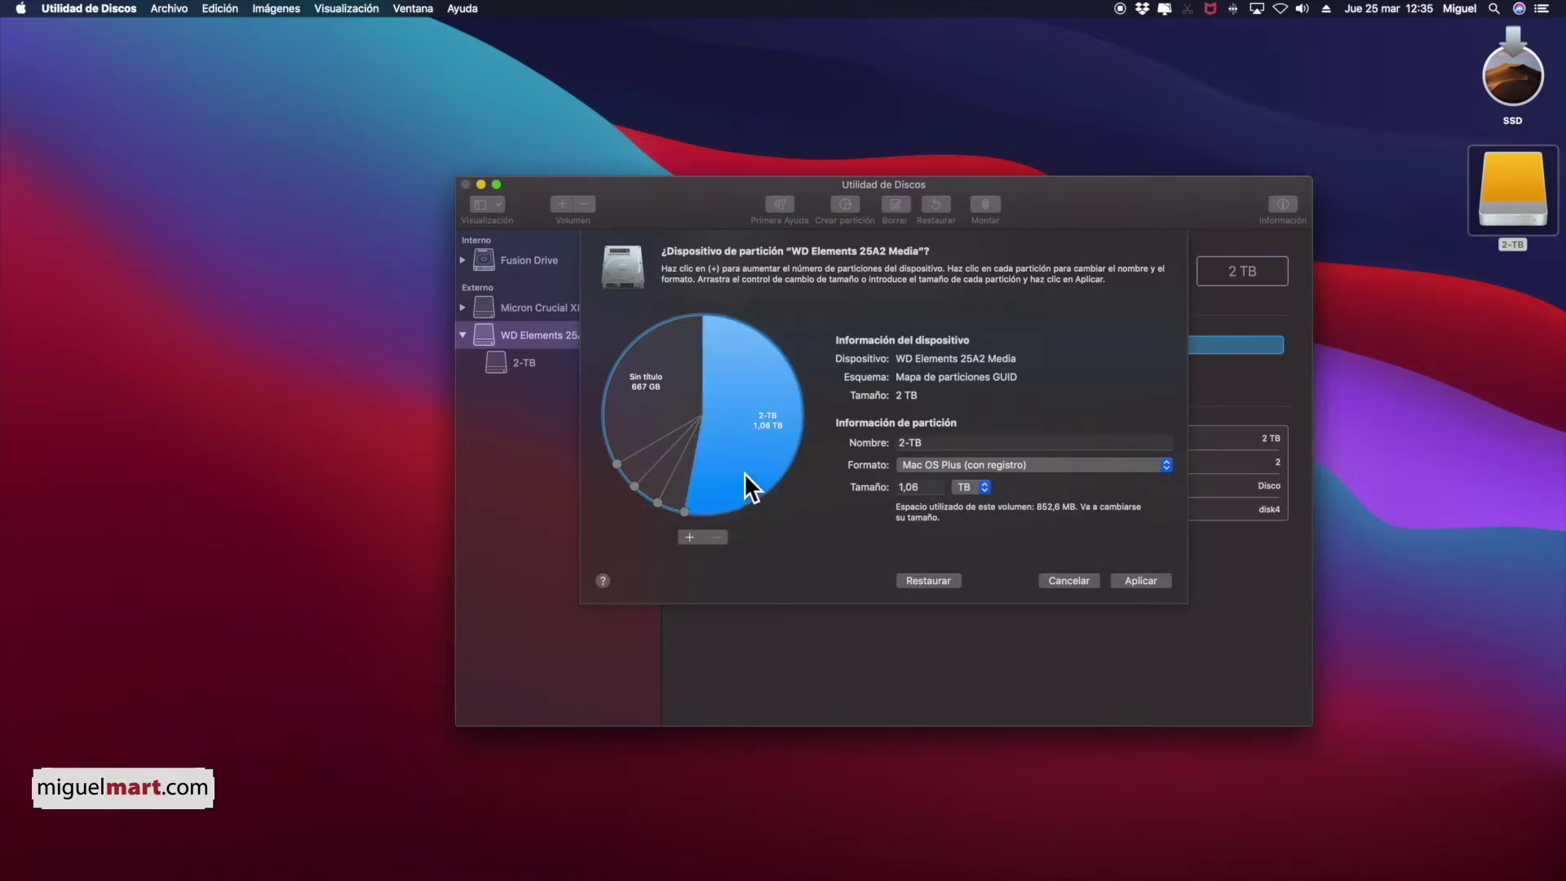
click(685, 537)
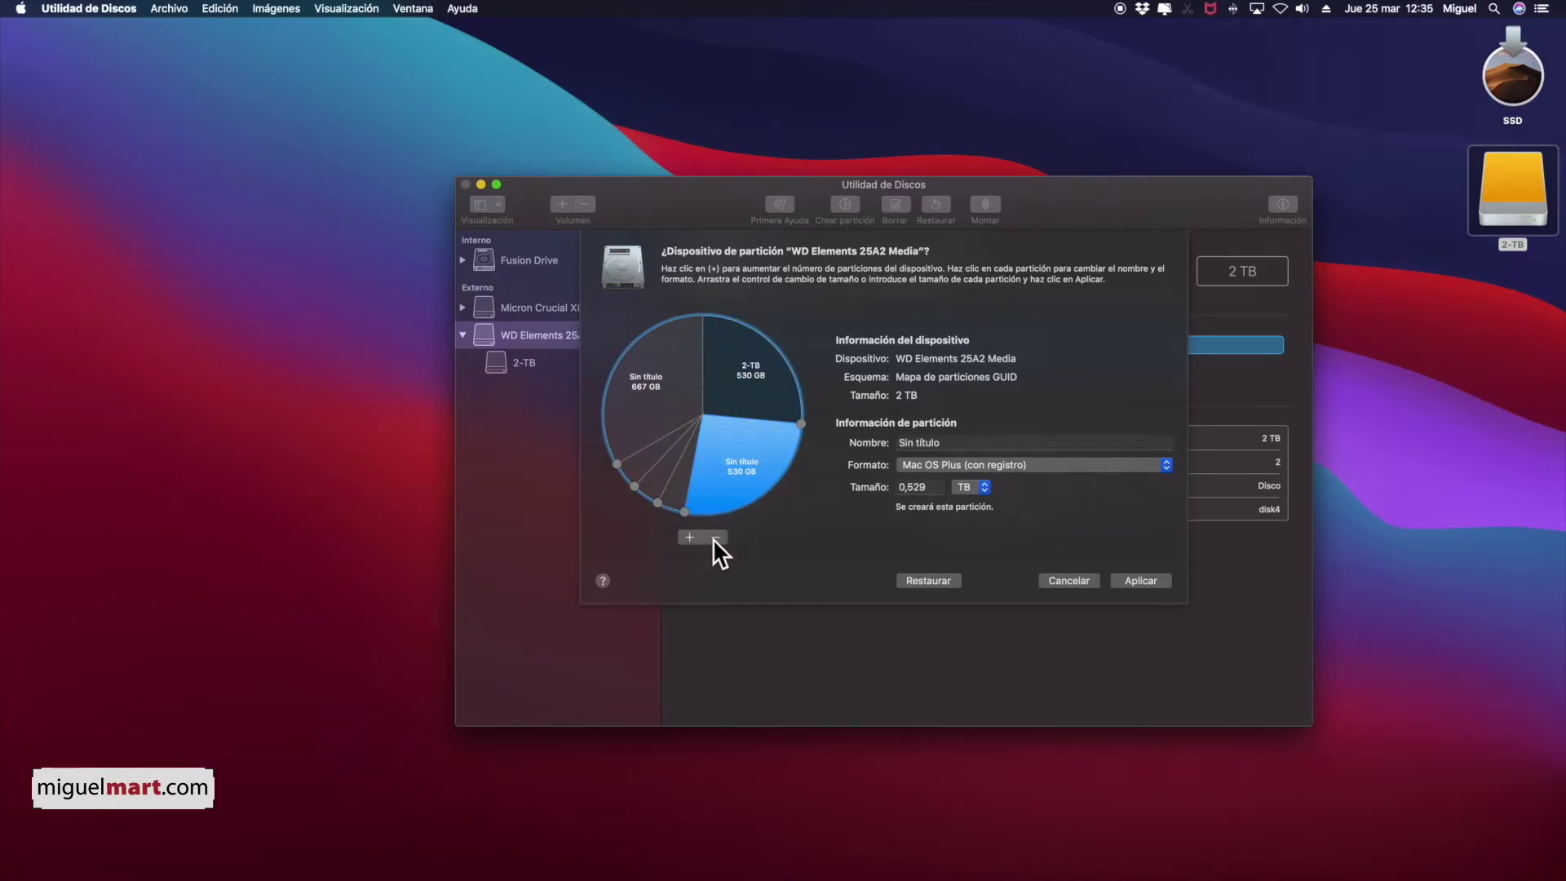
Remove all the added partitions from the layout, leaving only the 2-TB partition across the whole drive.
click(712, 538)
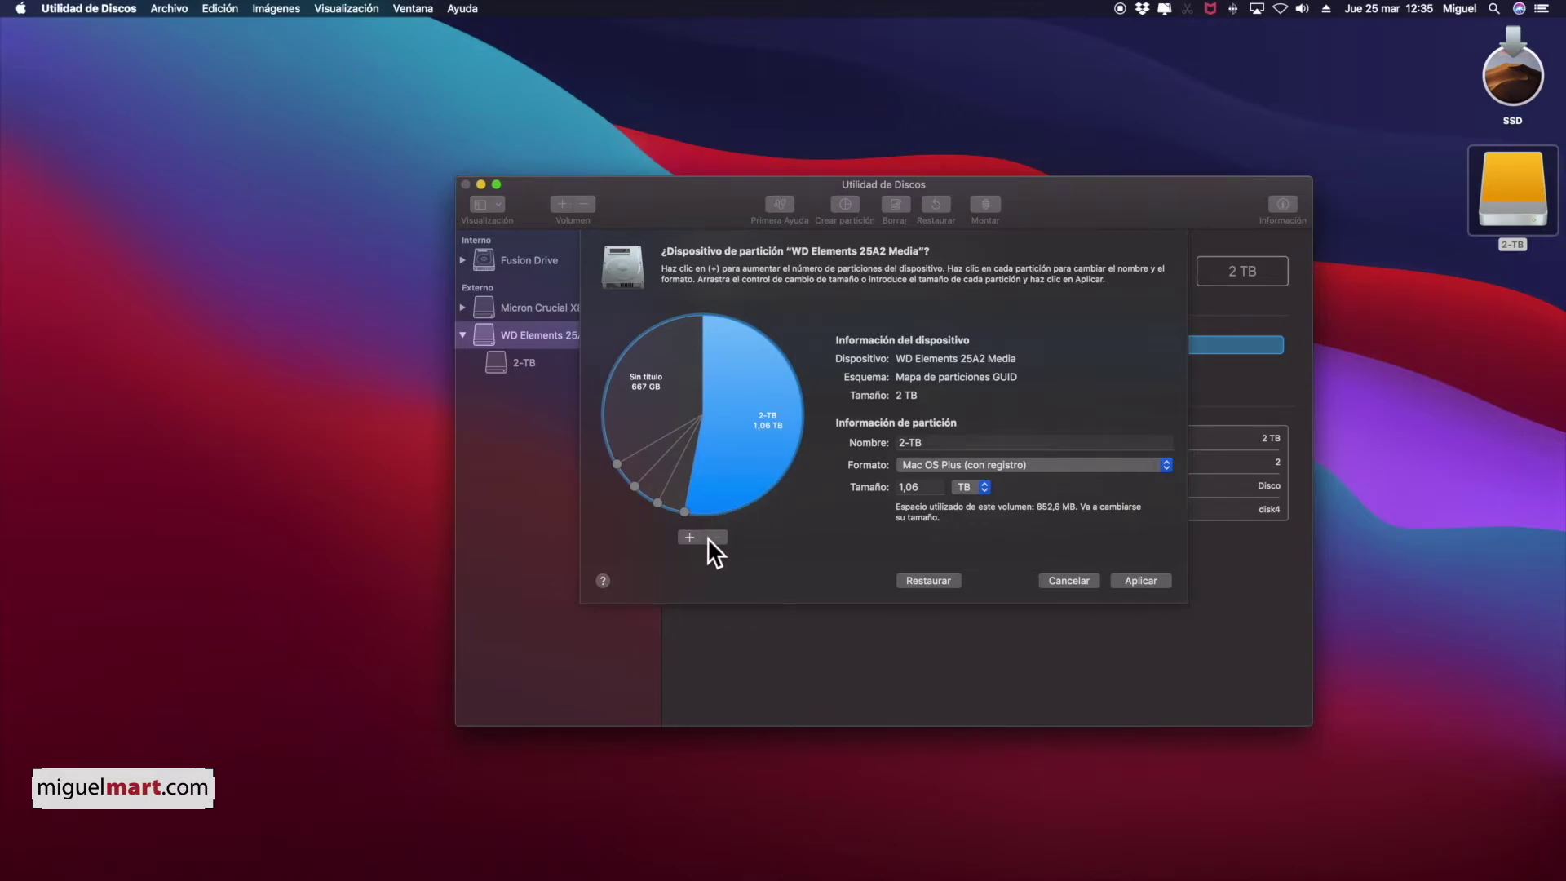
click(657, 384)
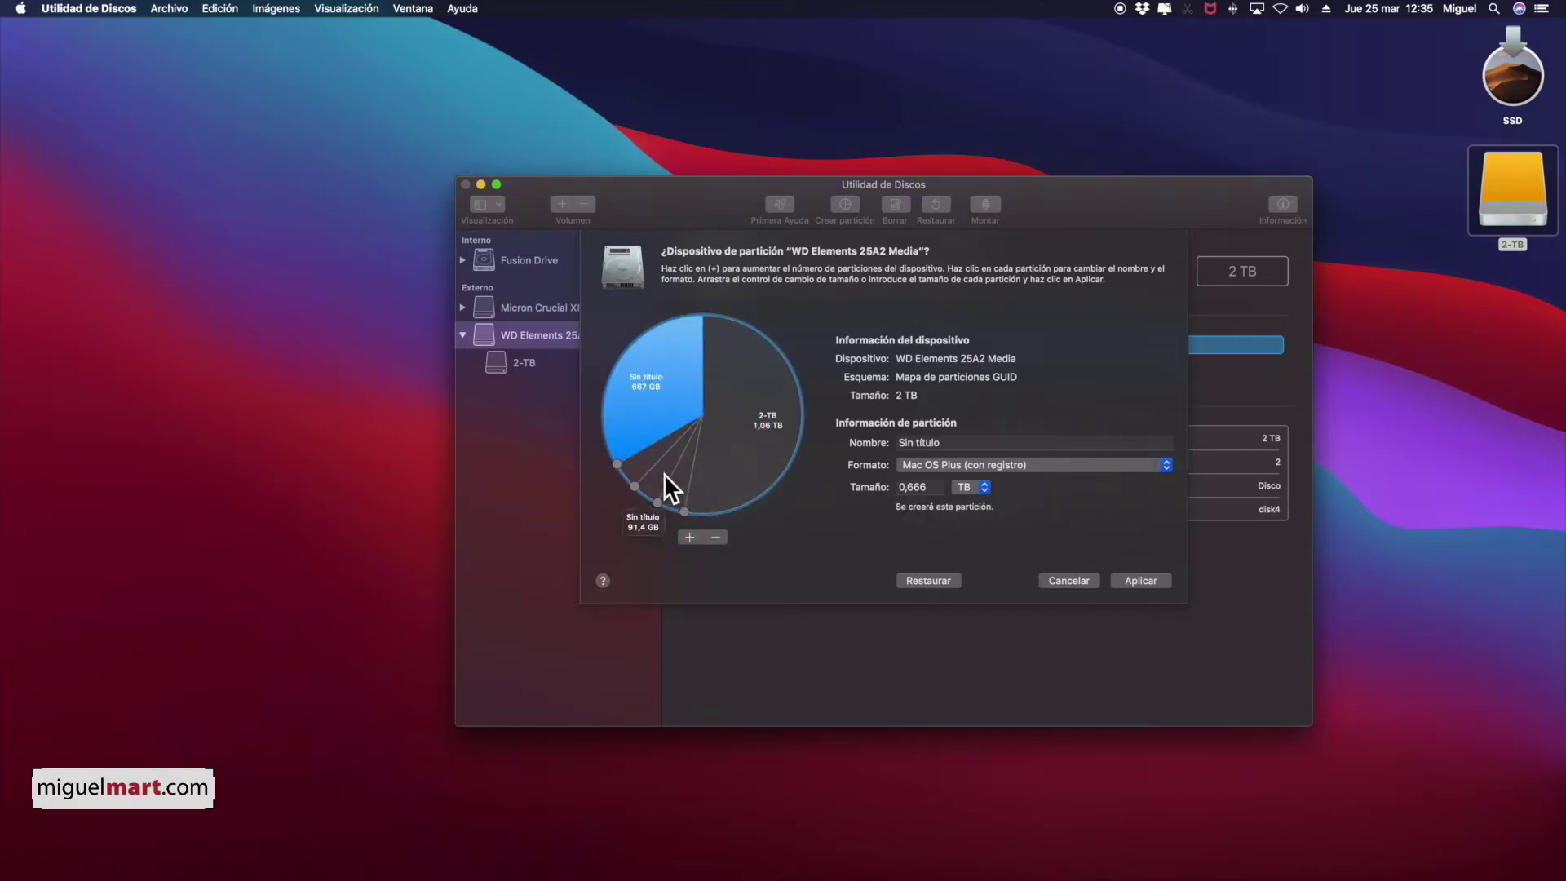
click(664, 476)
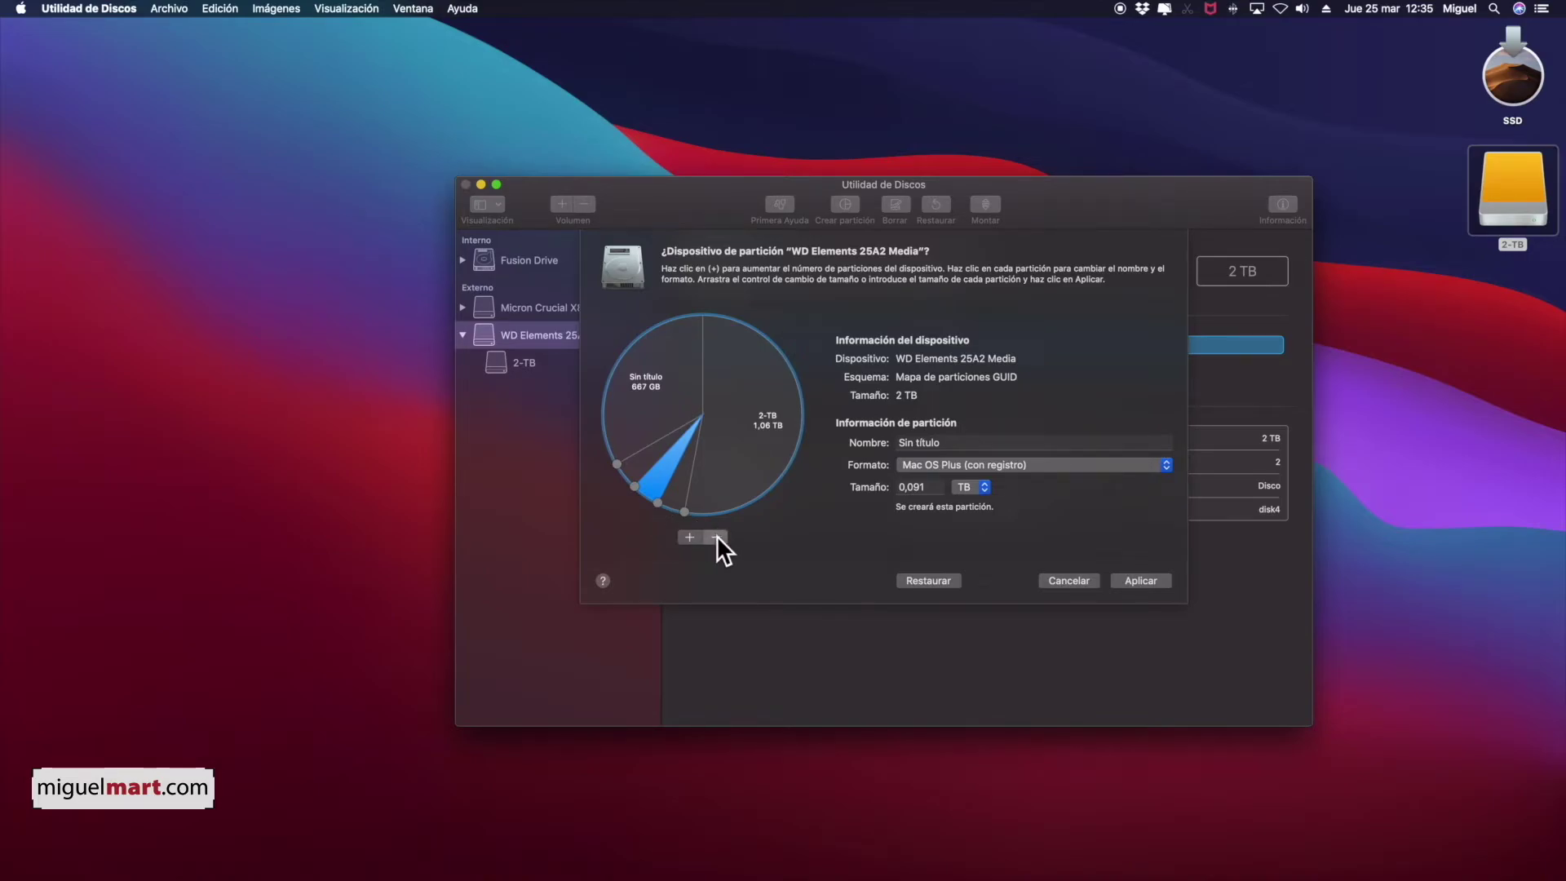
click(717, 536)
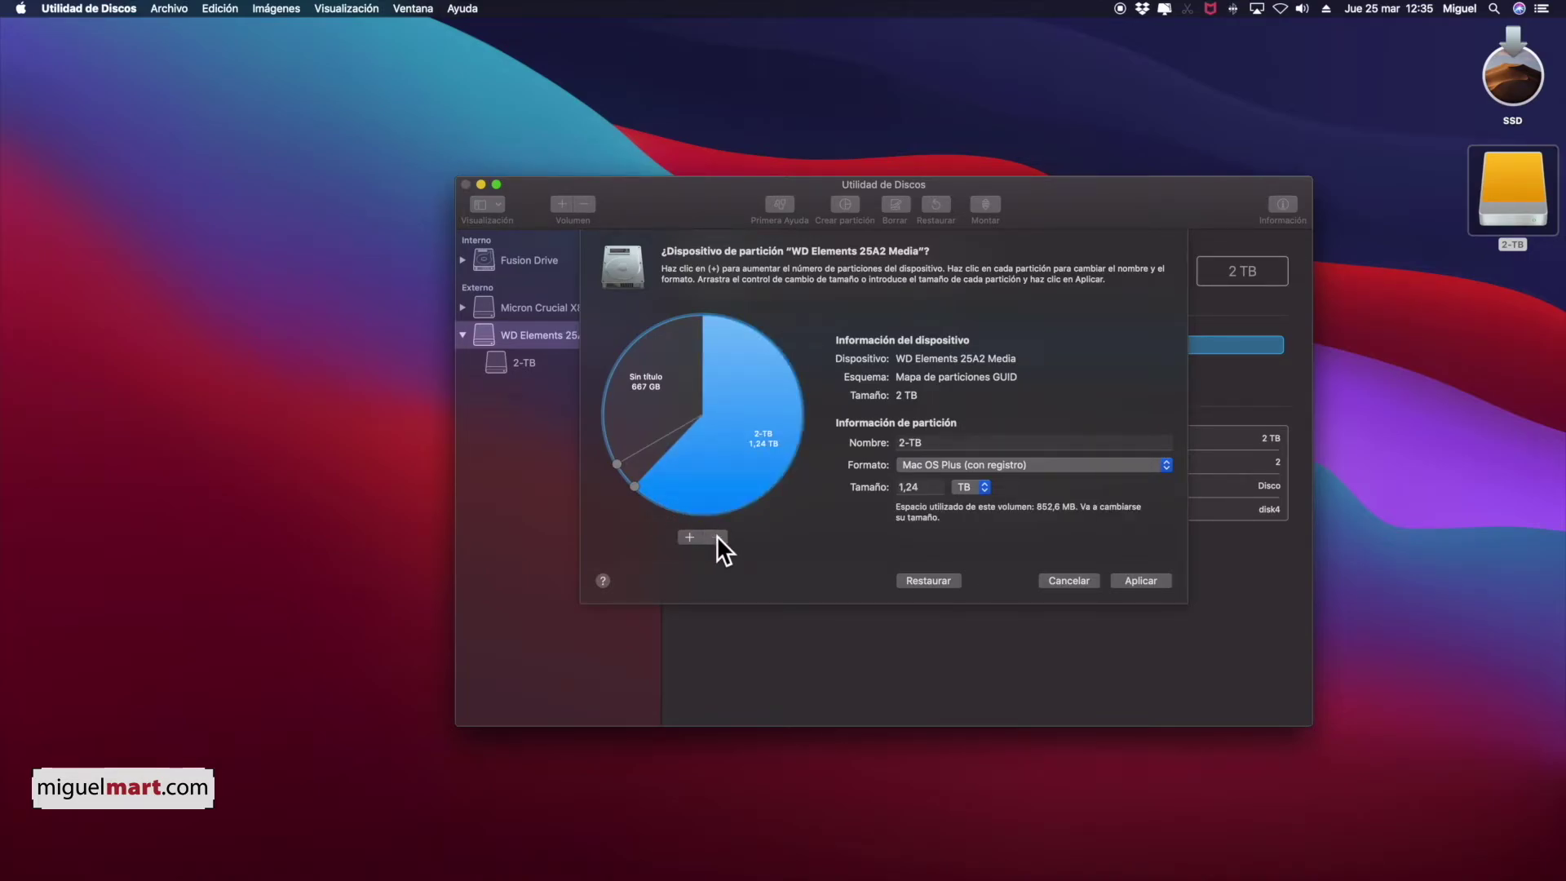
click(685, 426)
click(716, 535)
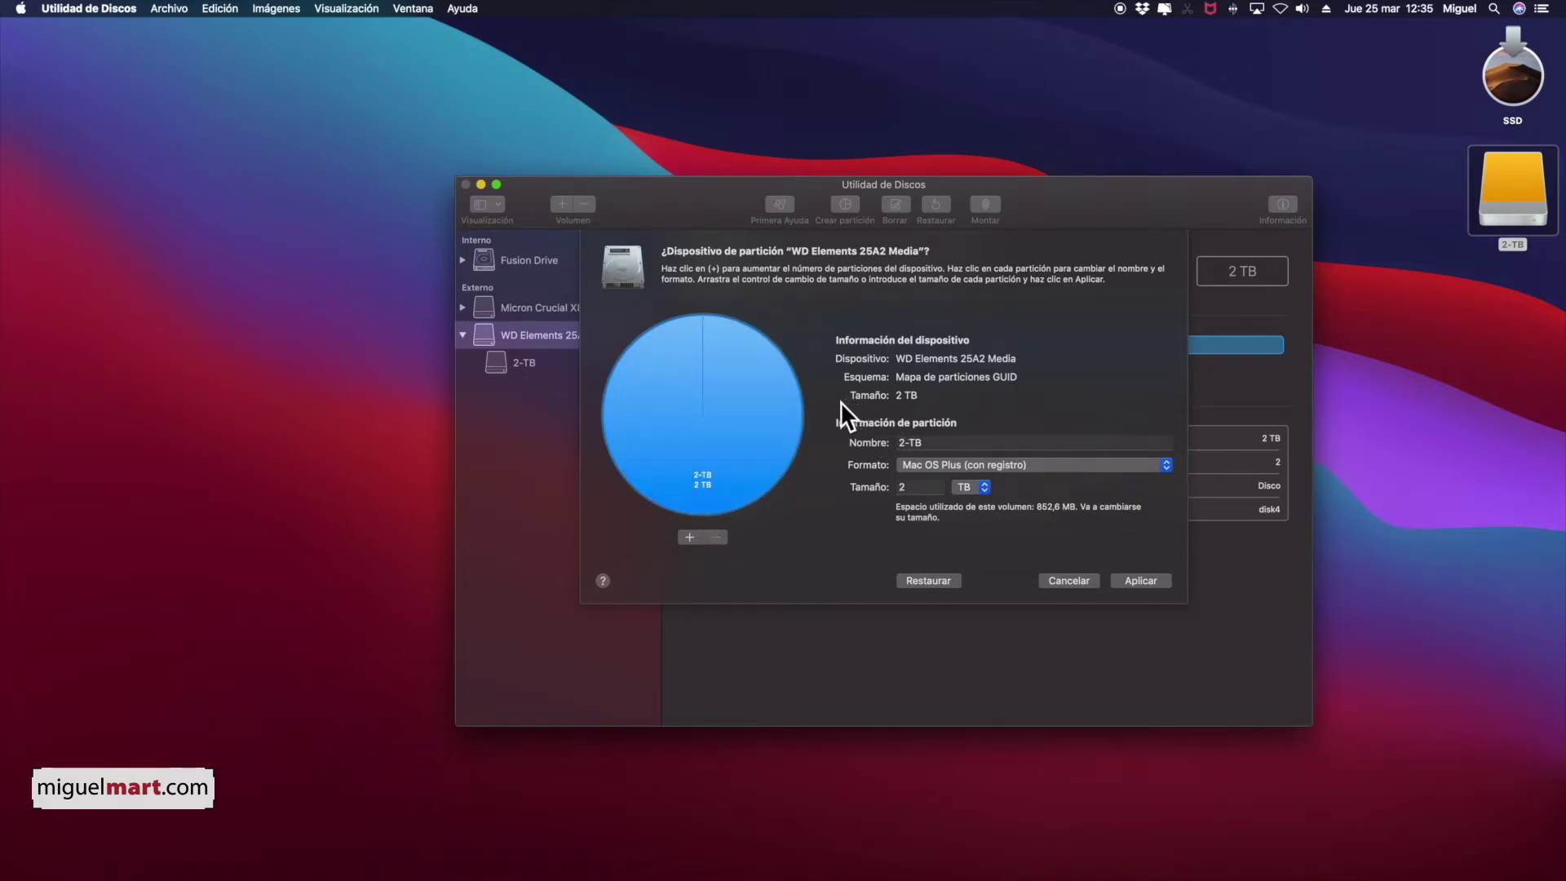
Add a second 1 TB Mac OS Plus (con registro) partition beside 2-TB and apply the new partition layout.
click(685, 536)
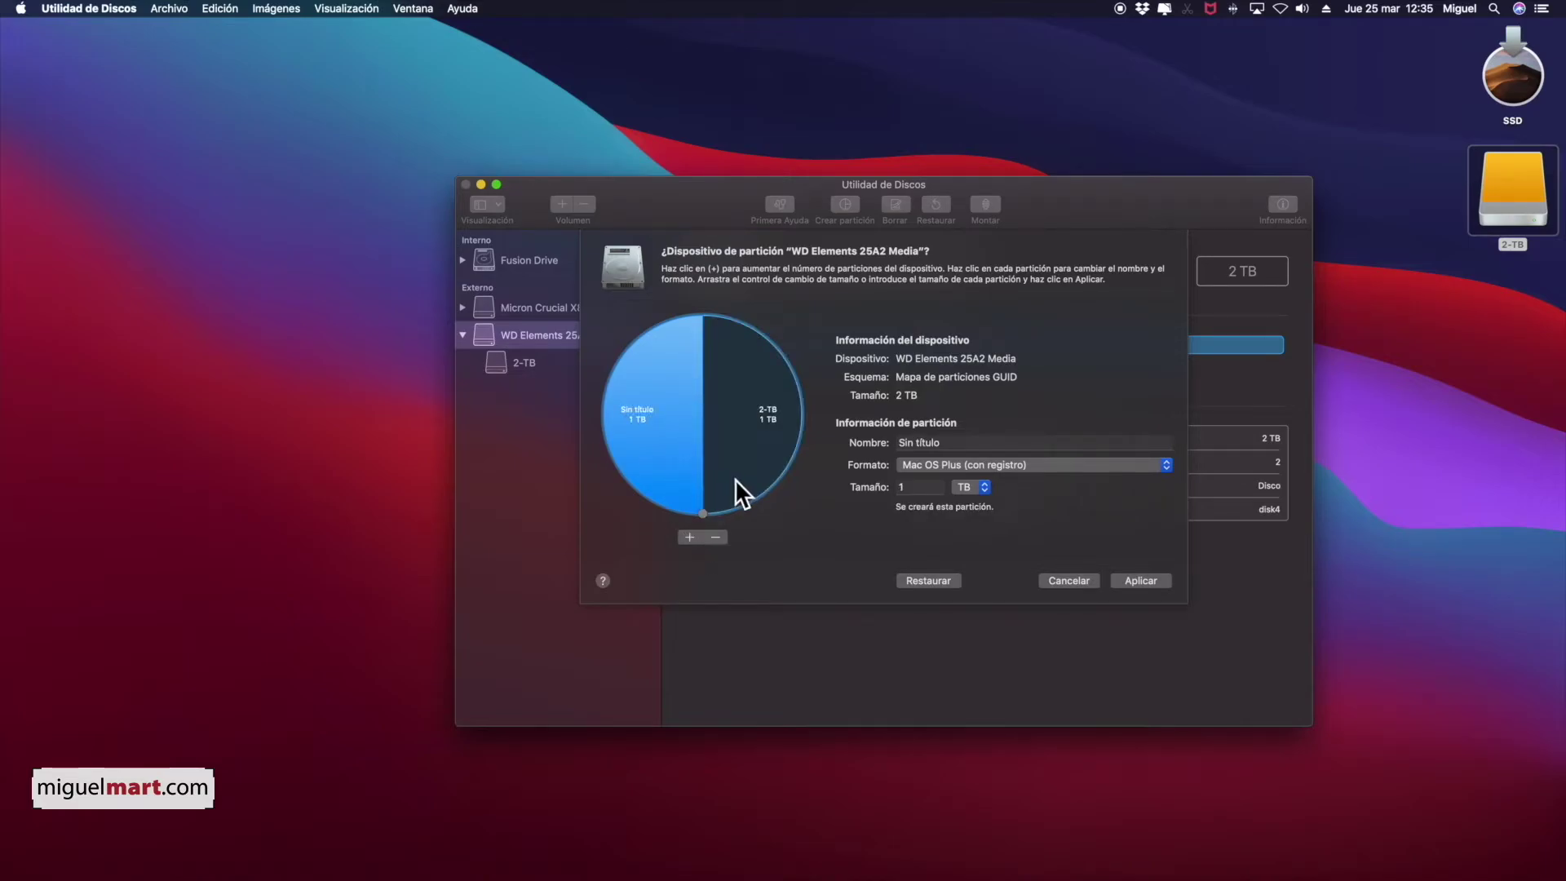
click(1147, 576)
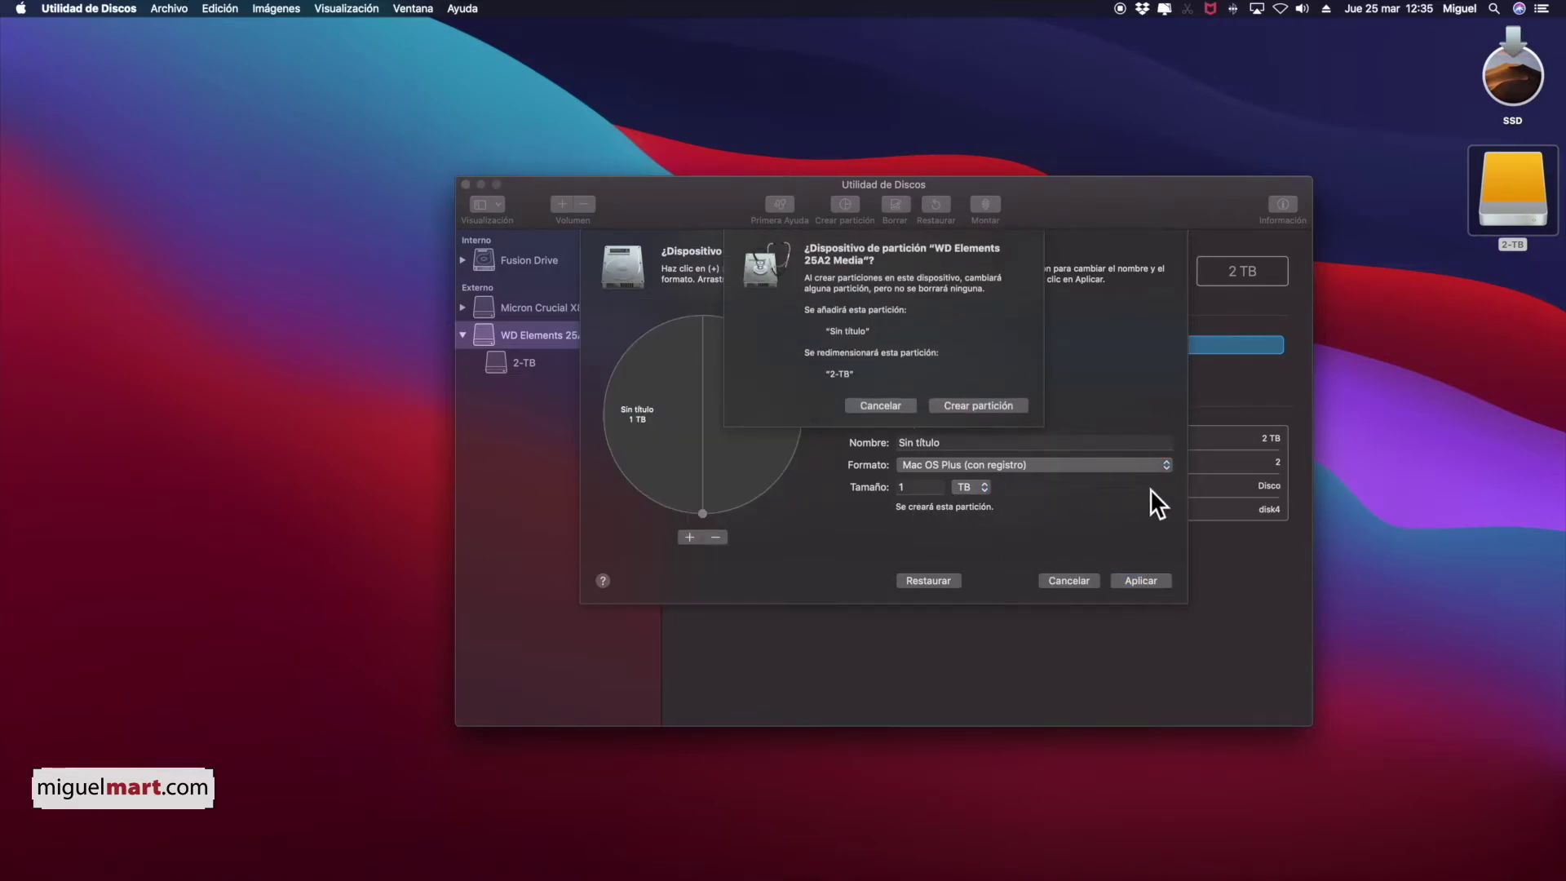
click(985, 403)
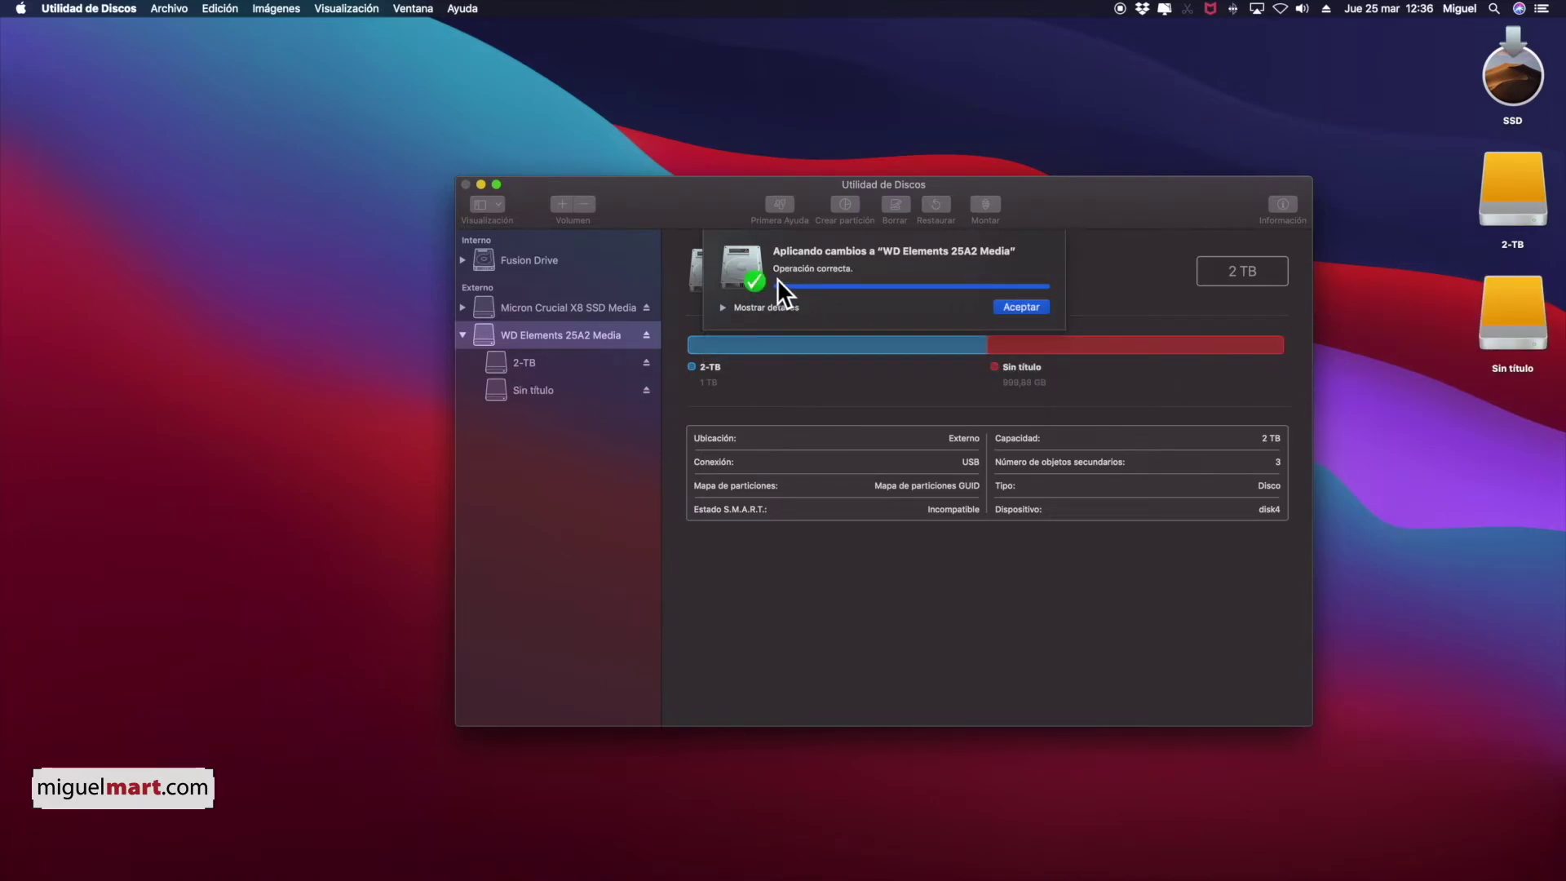
click(1010, 304)
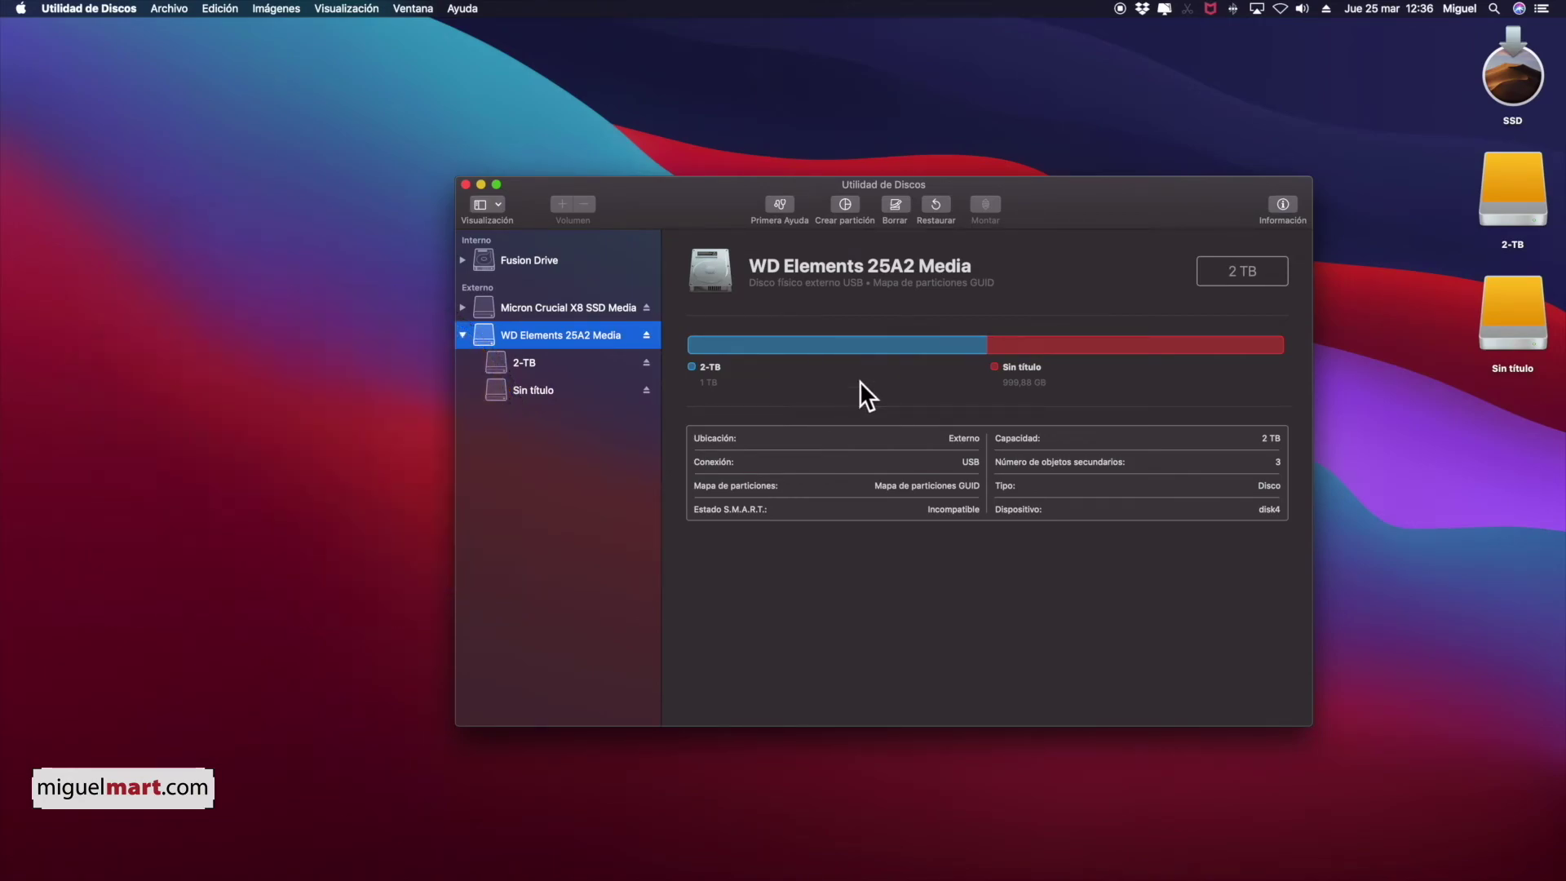
Erase the Sin título volume and reformat it as ExFAT, keeping its name.
click(530, 389)
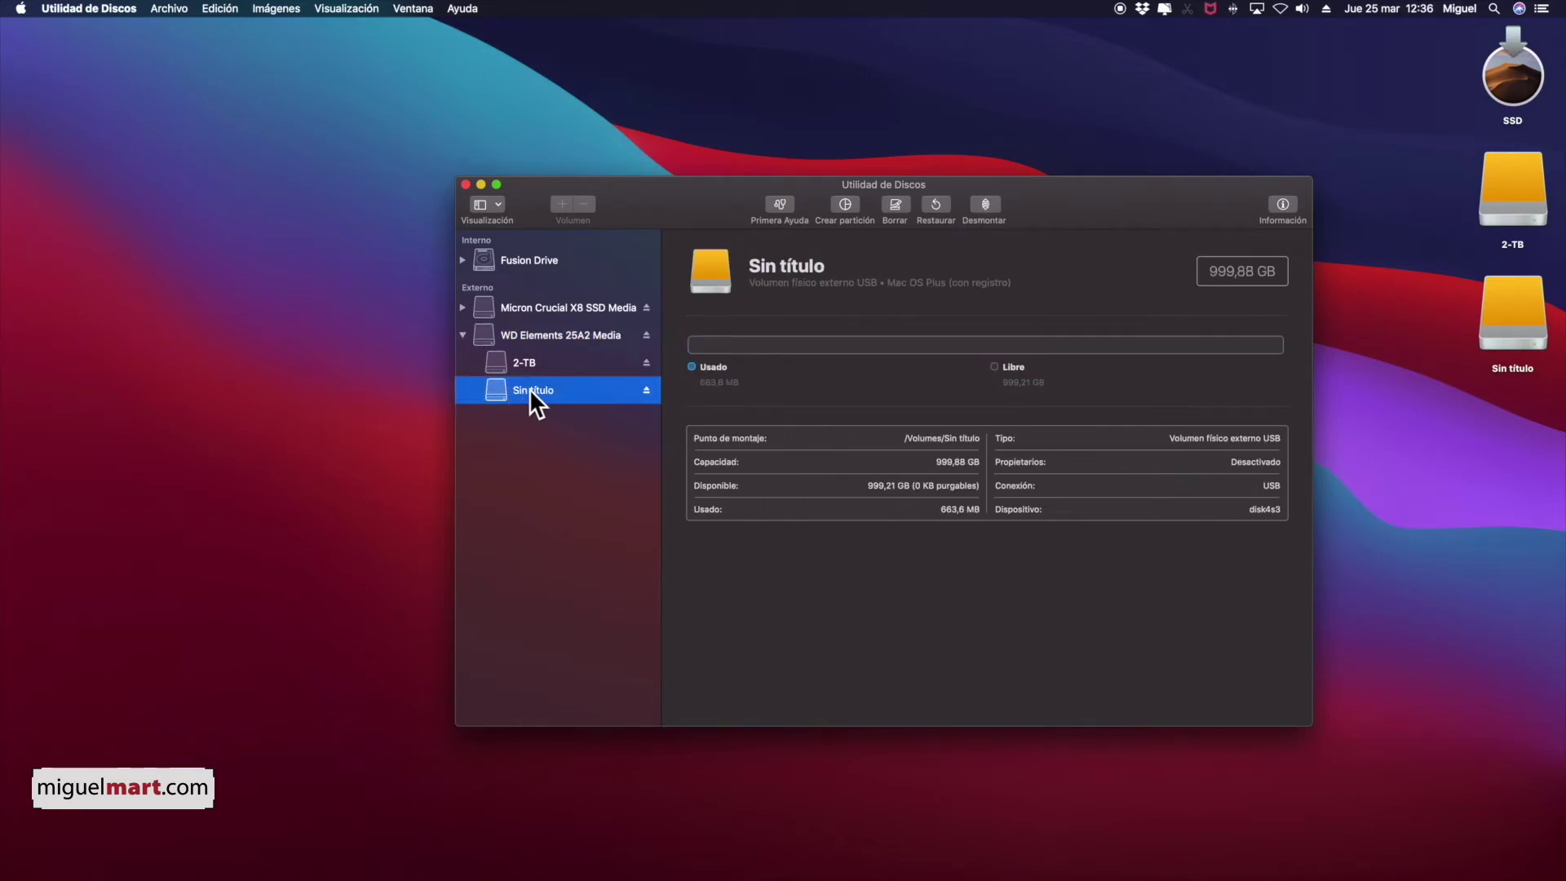
click(893, 201)
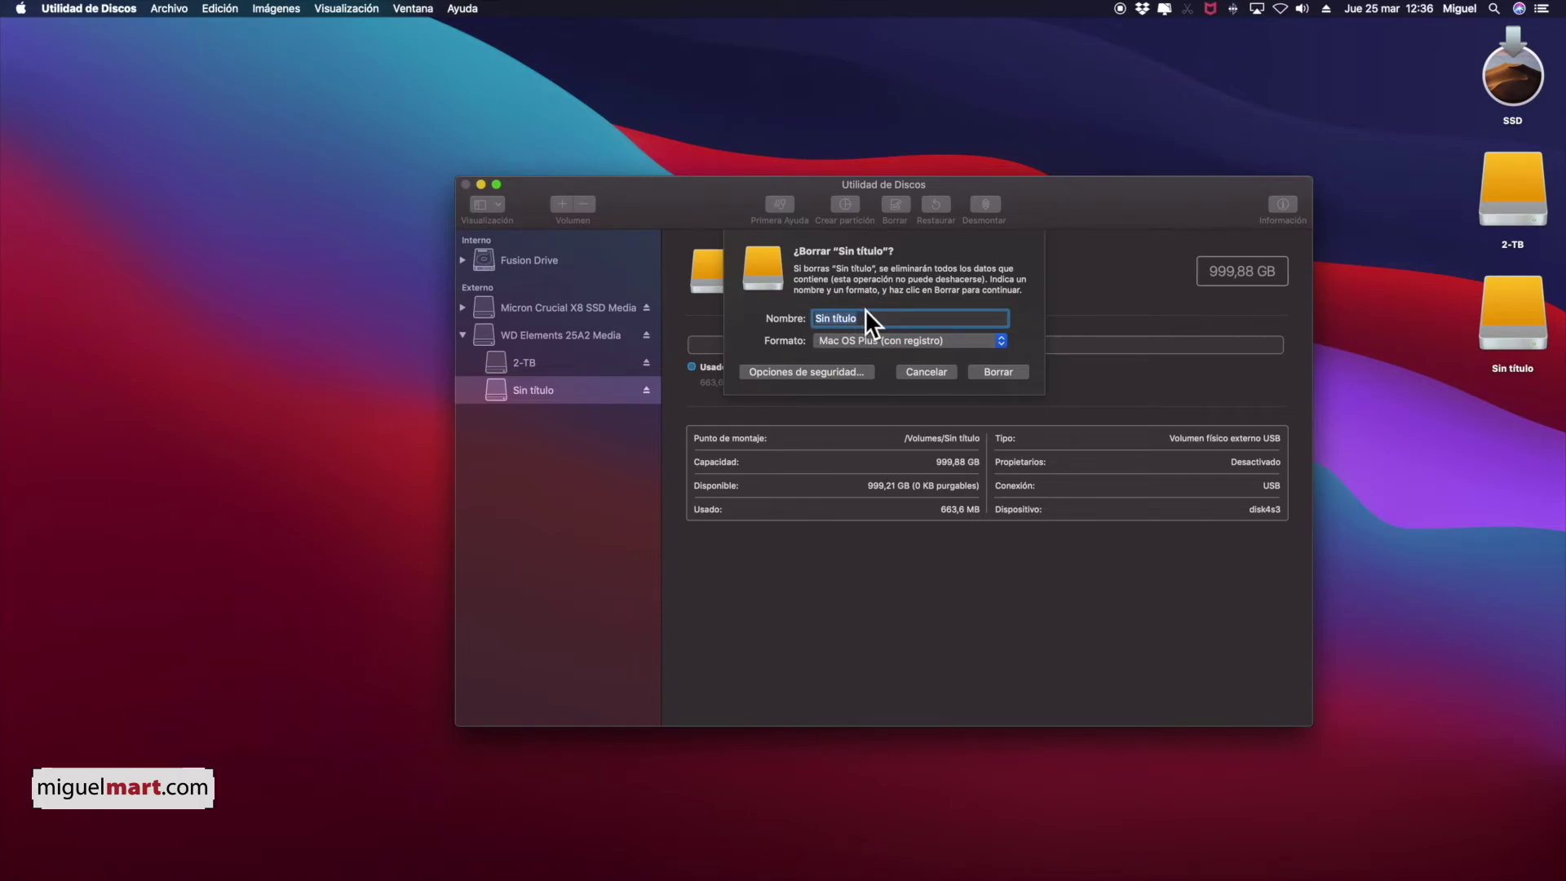
click(943, 334)
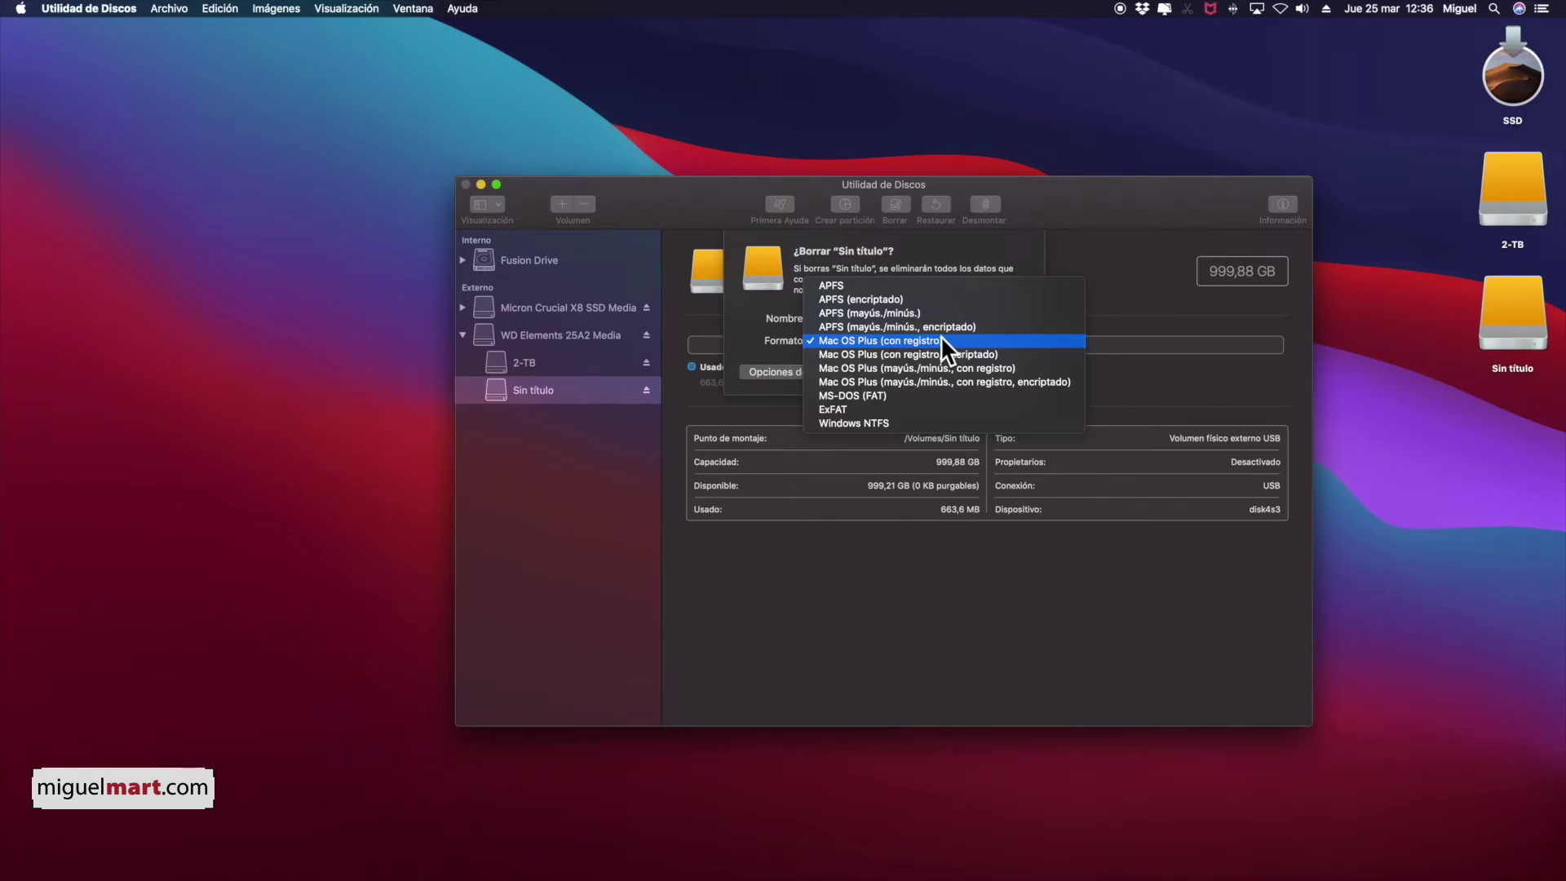
click(919, 409)
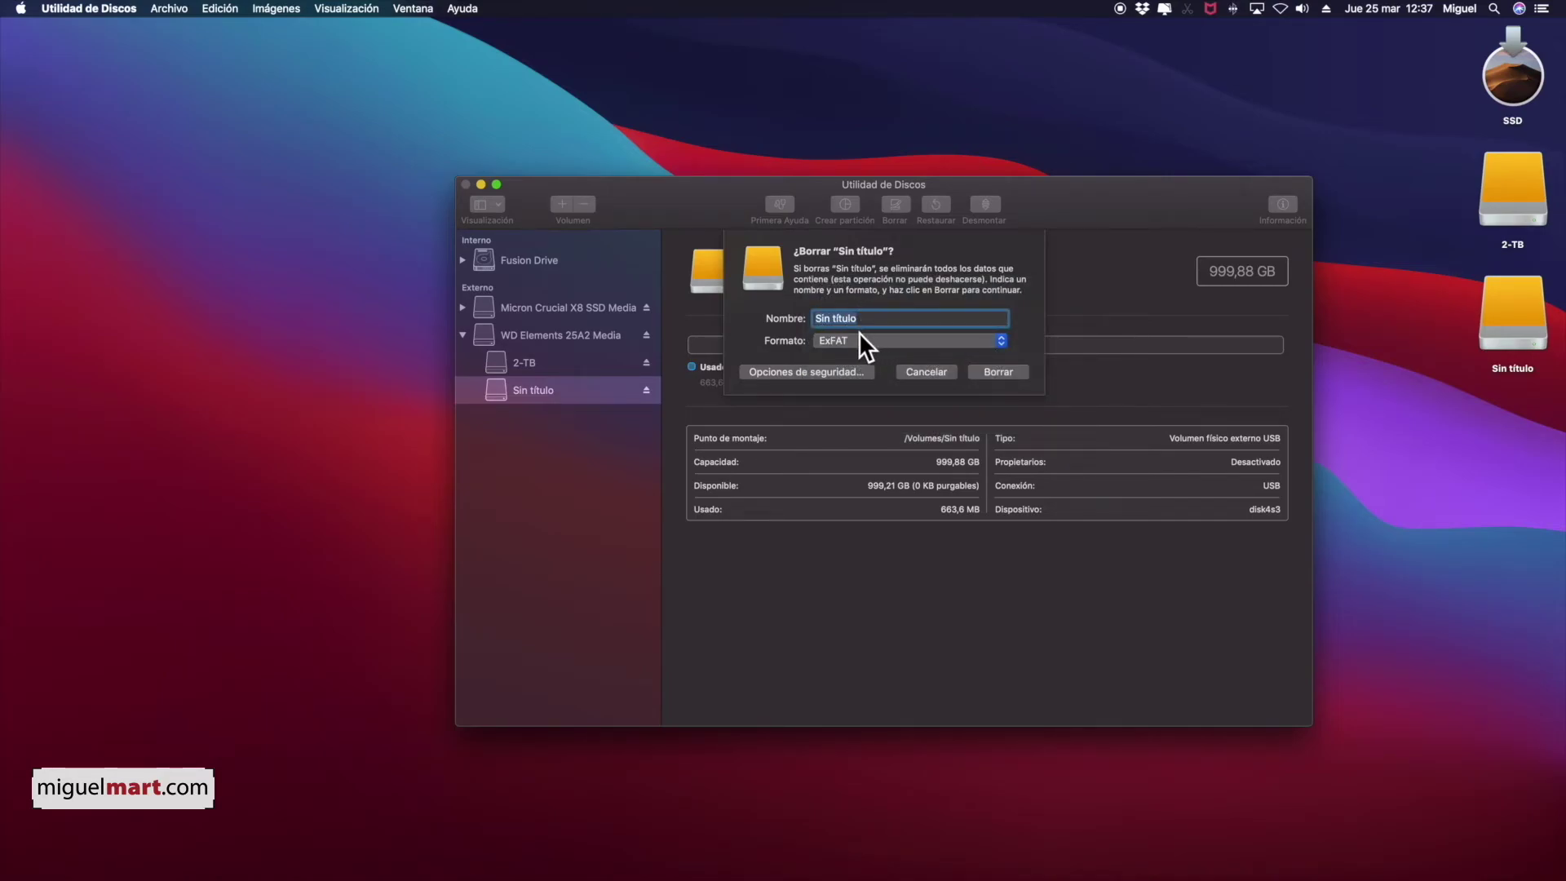
click(999, 372)
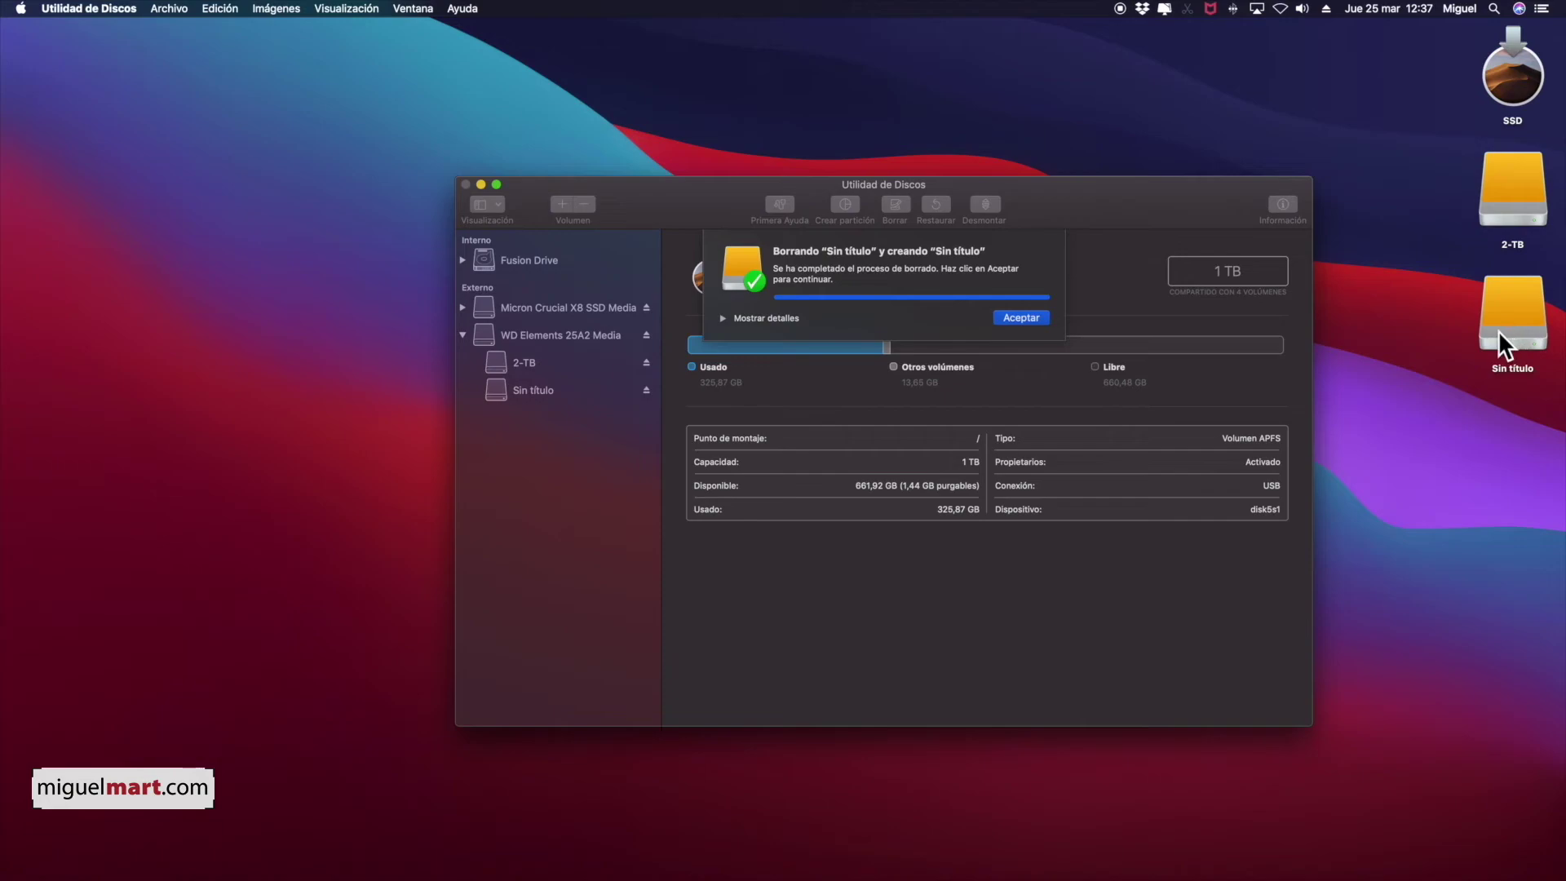
click(1025, 314)
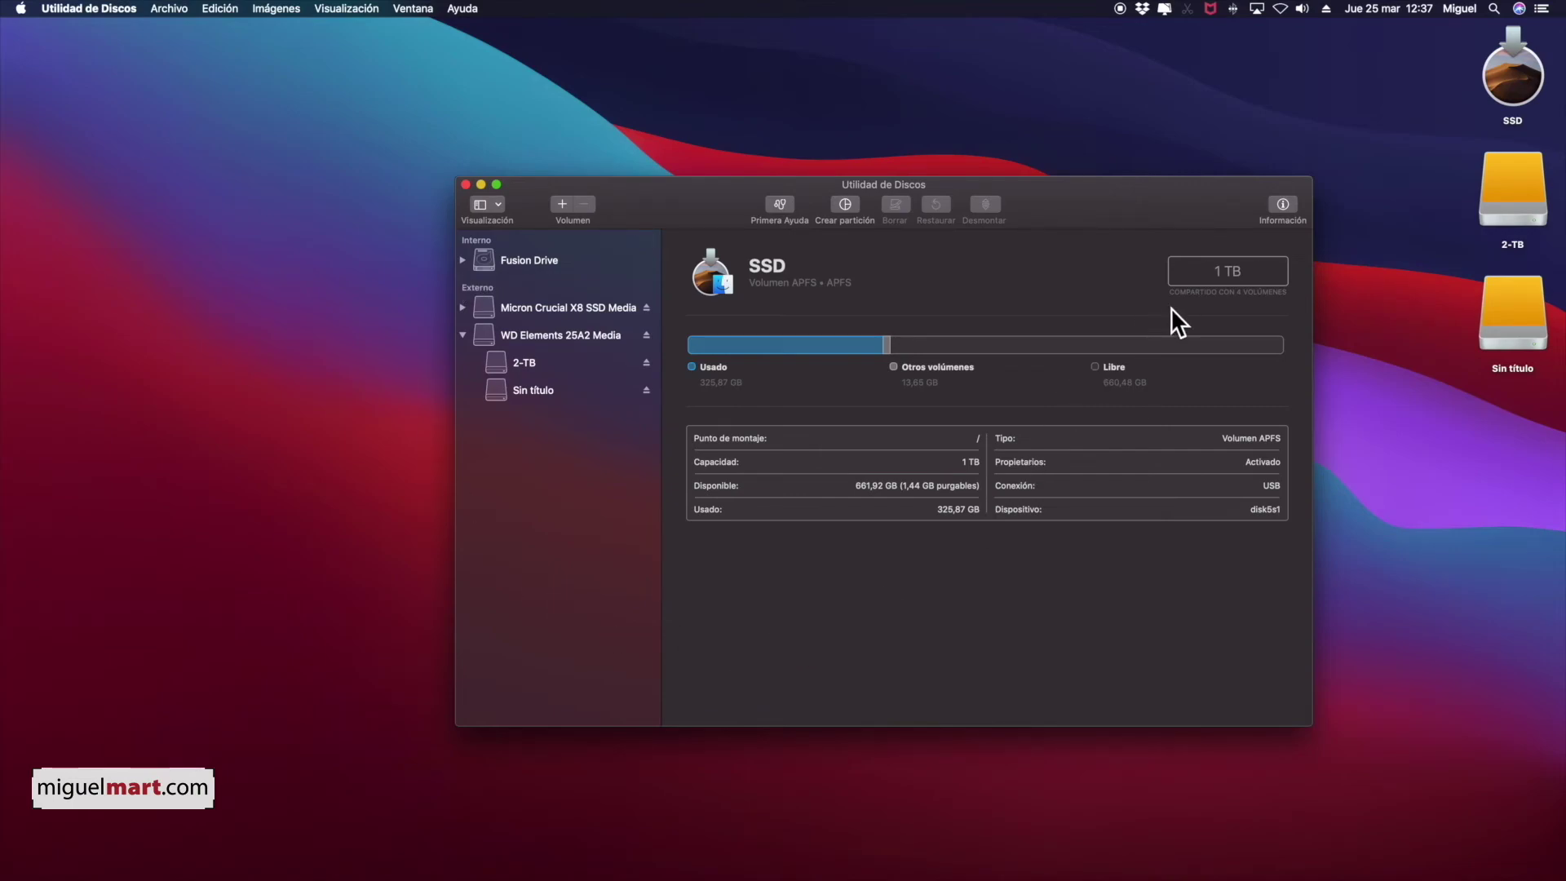
Try out adding and removing partitions on the WD Elements 25A2 Media layout, including removing Sin título, and discard the changes.
click(521, 332)
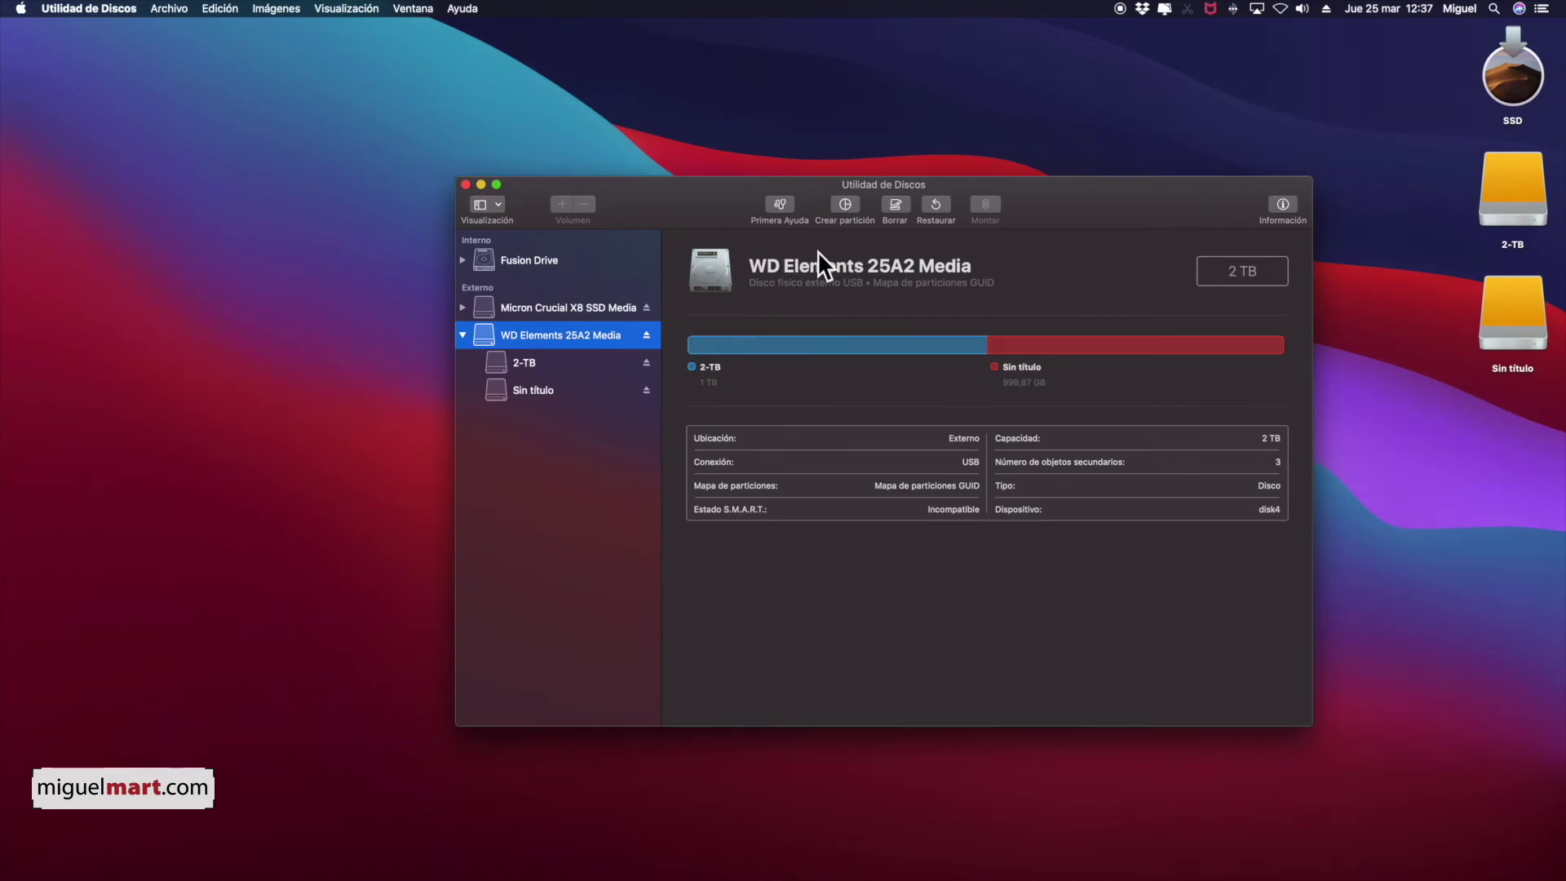
click(840, 203)
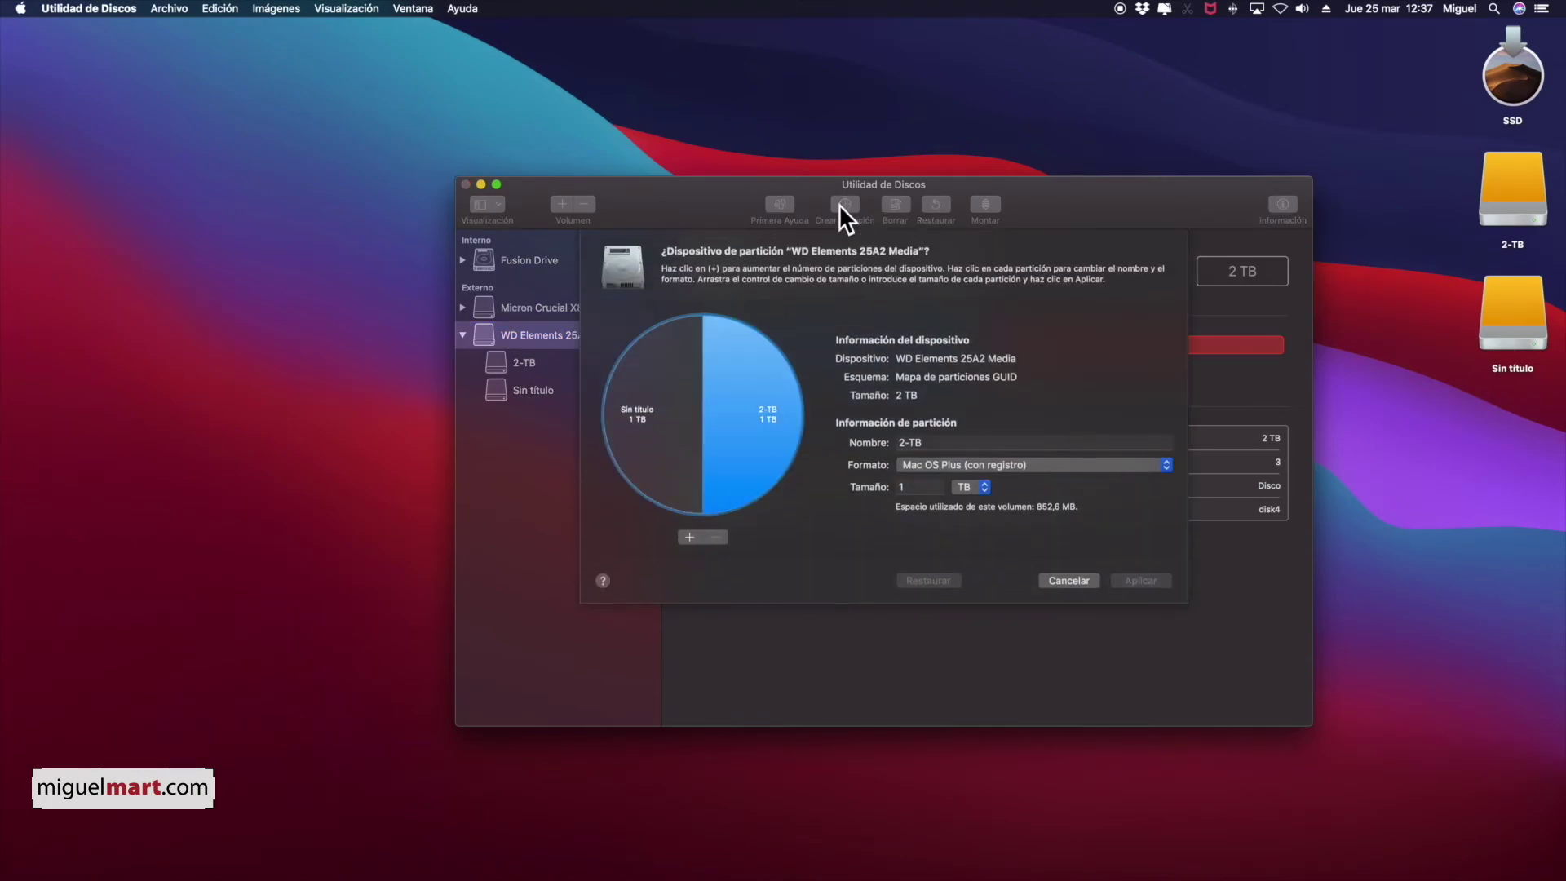
double_click(690, 537)
click(708, 533)
click(708, 534)
click(716, 537)
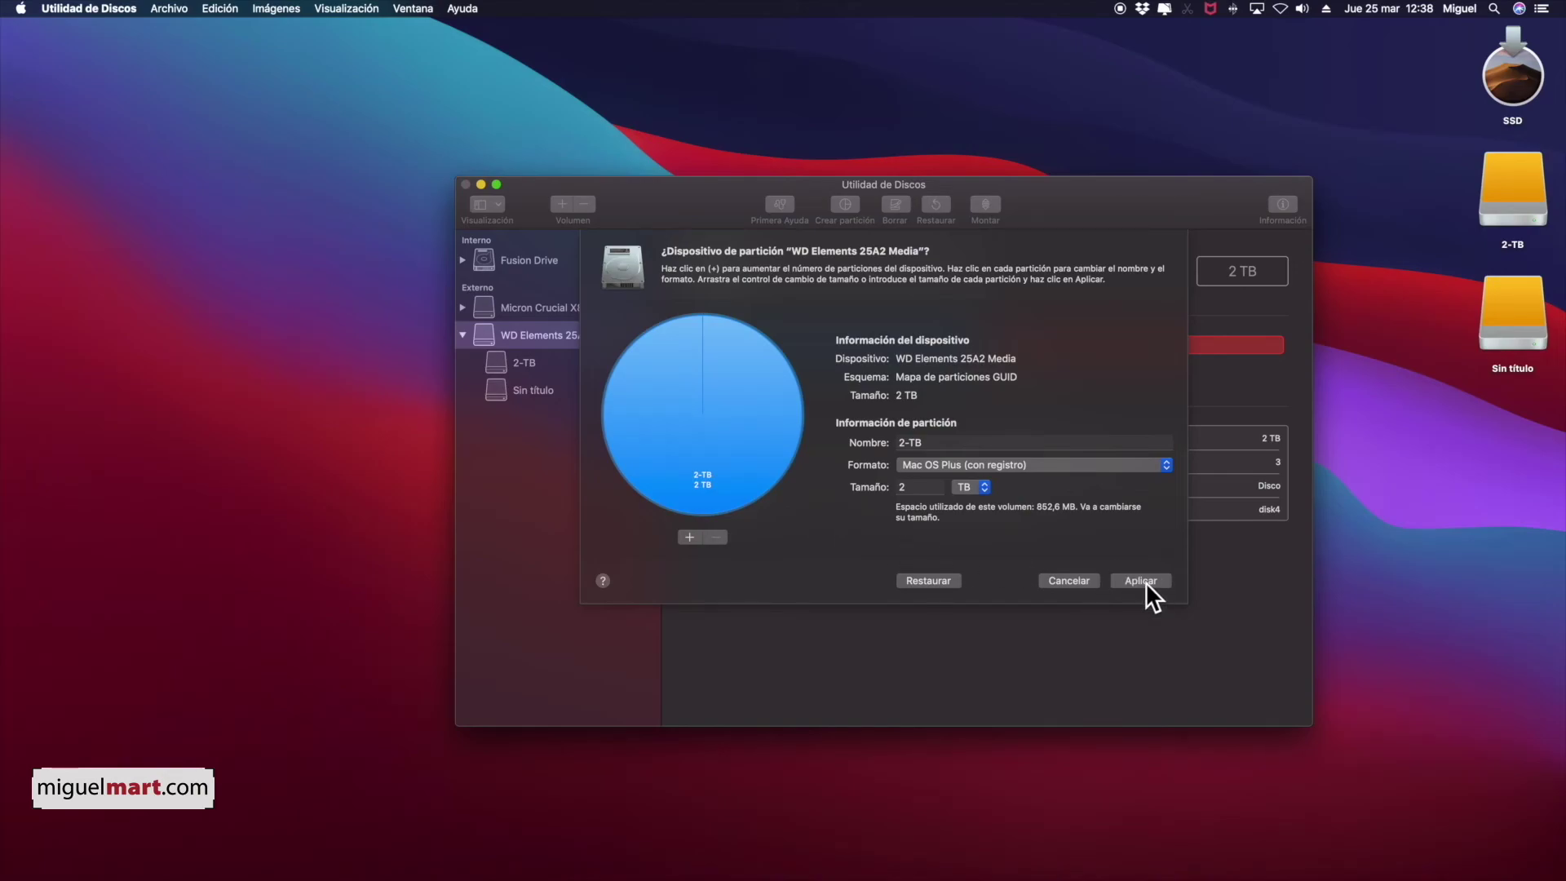
click(937, 577)
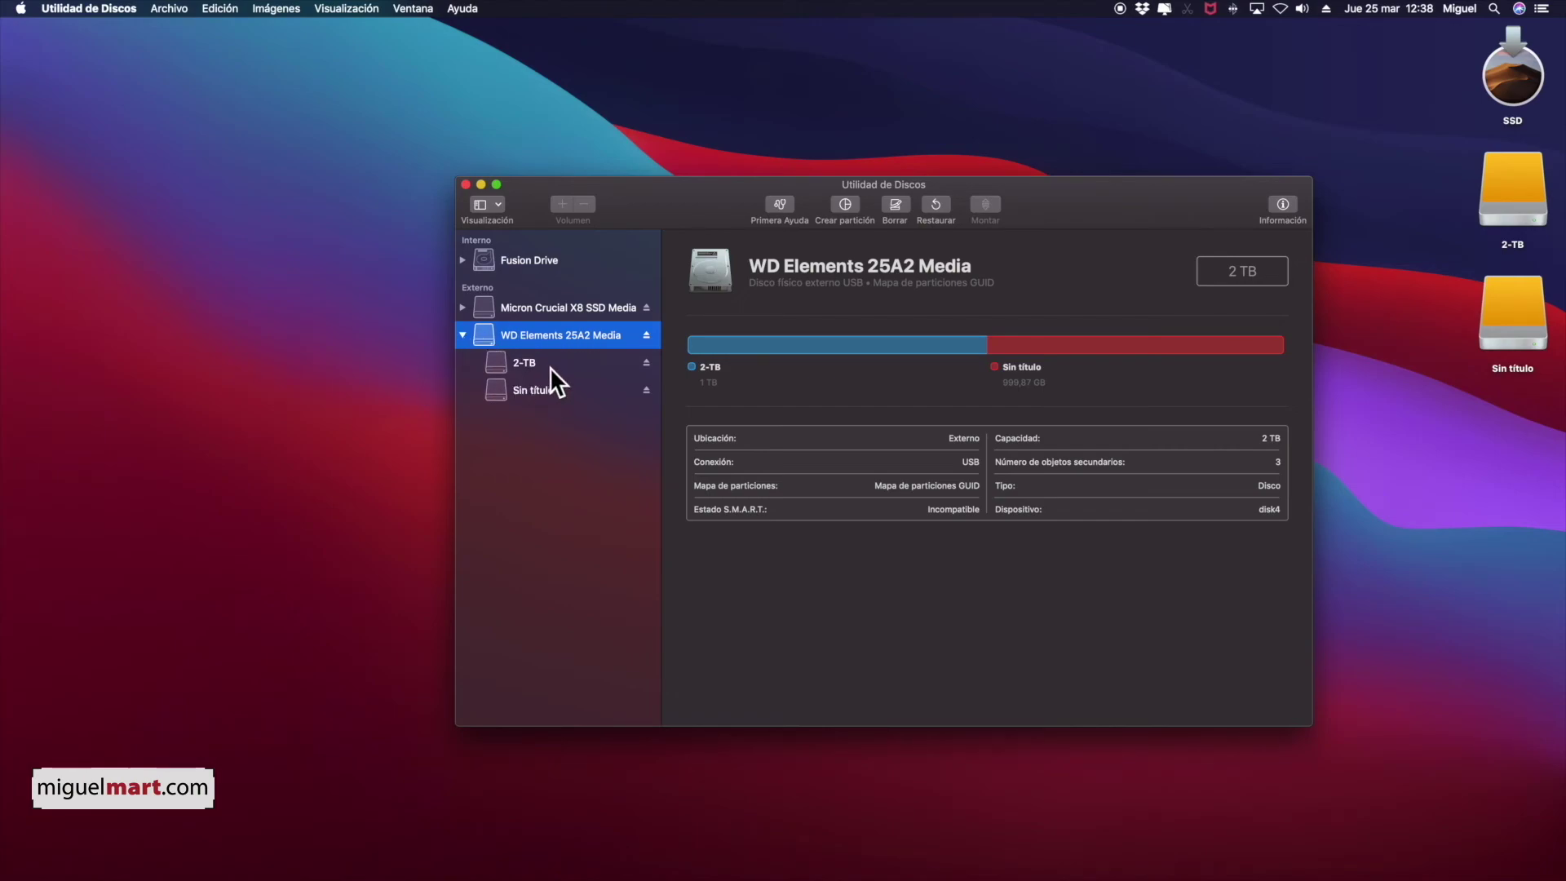
Erase the whole WD Elements 25A2 Media drive as HD-2TB with Mac OS Plus (con registro) format and the GUID partition map.
click(893, 207)
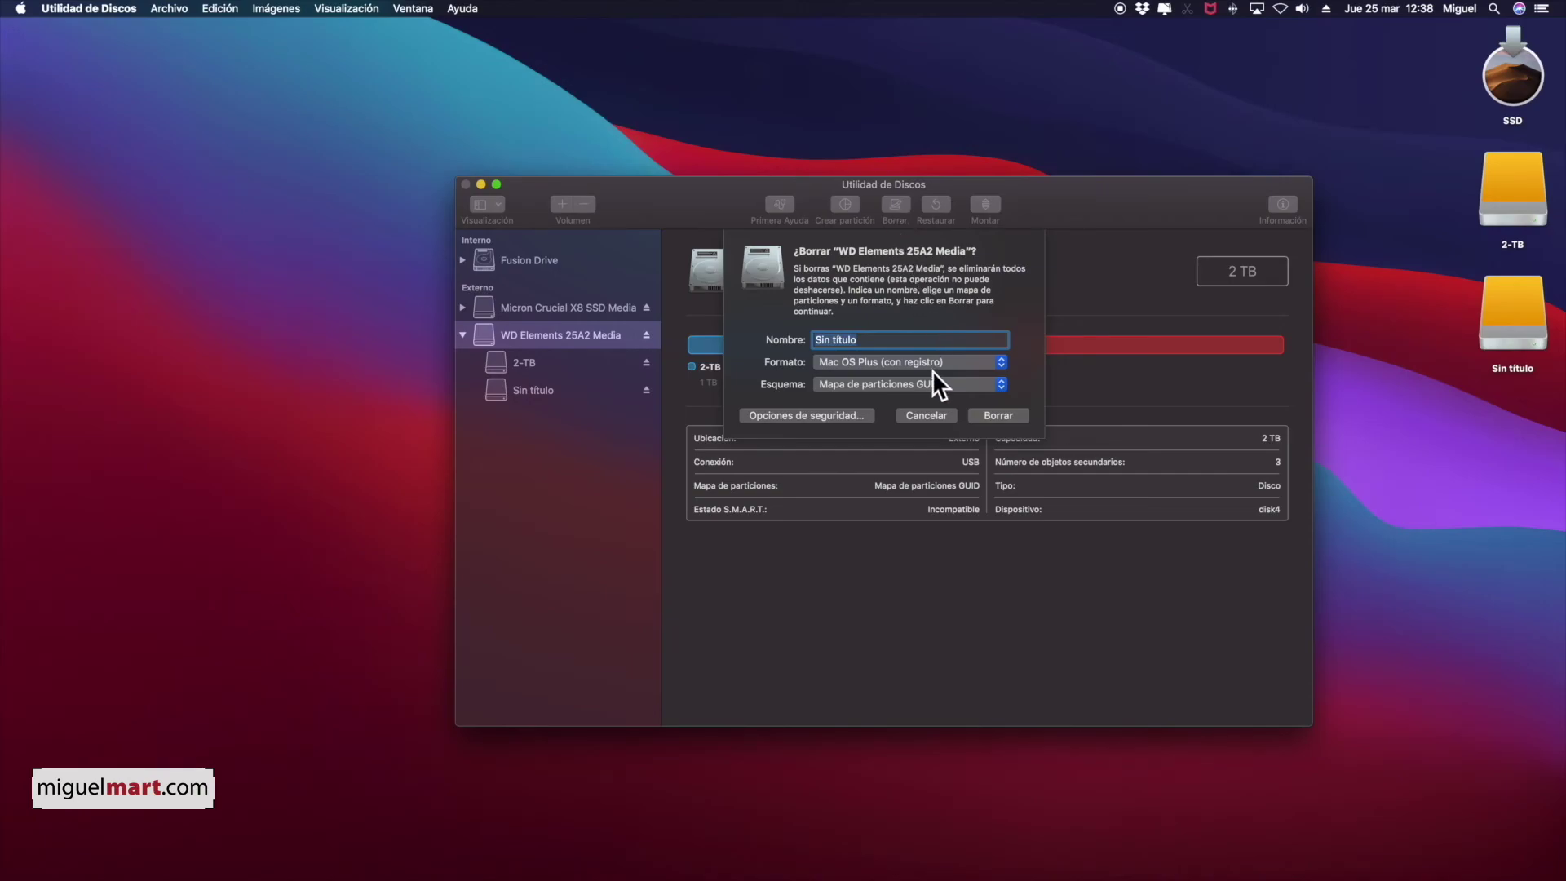
text(HD-2TB)
click(949, 380)
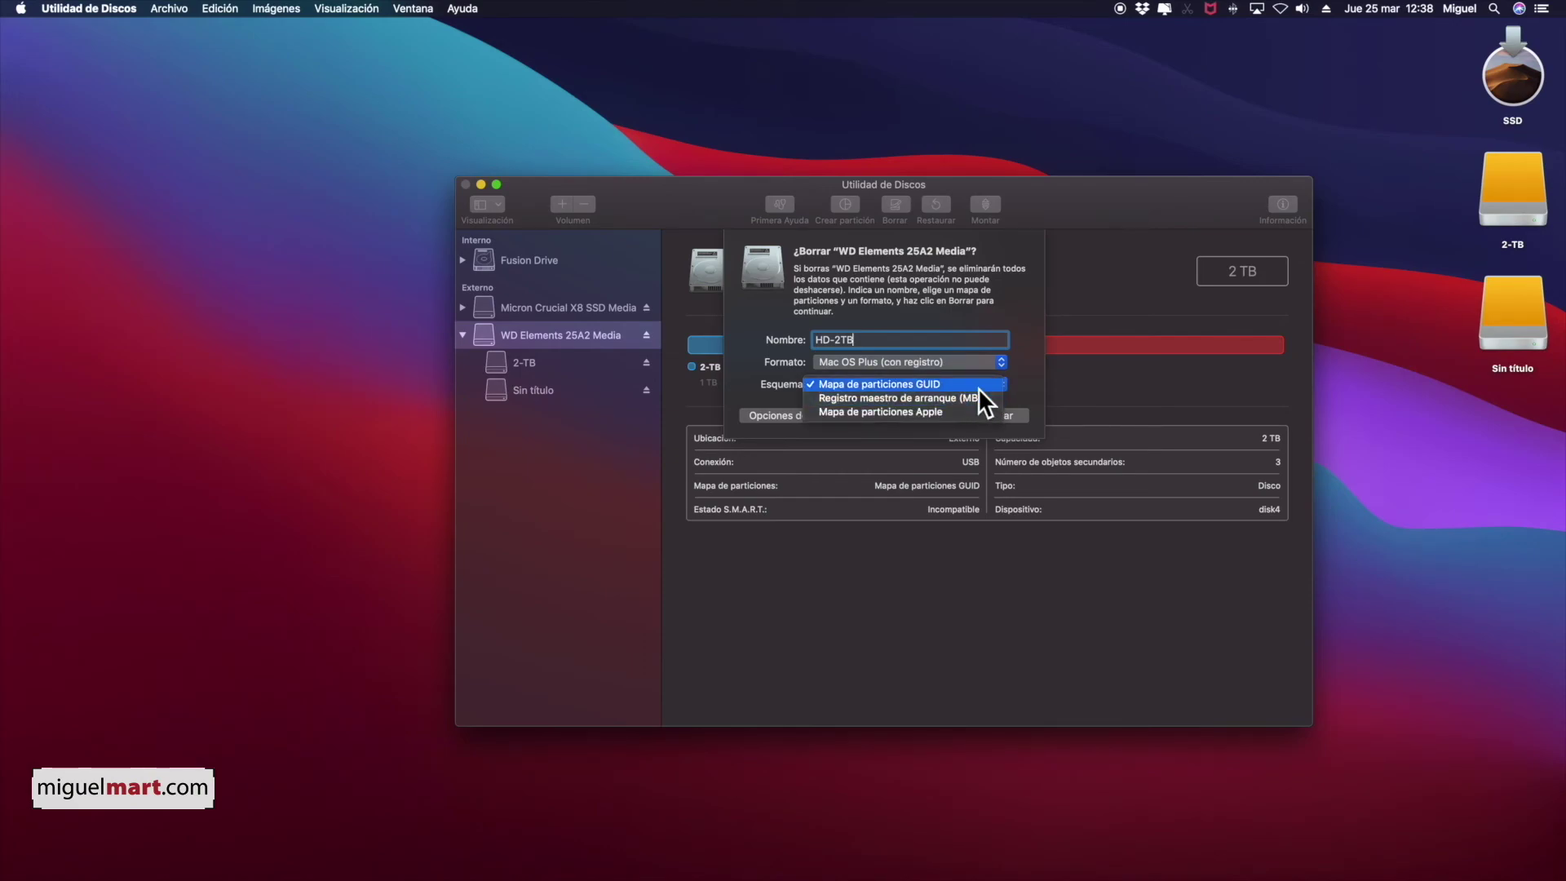
click(957, 381)
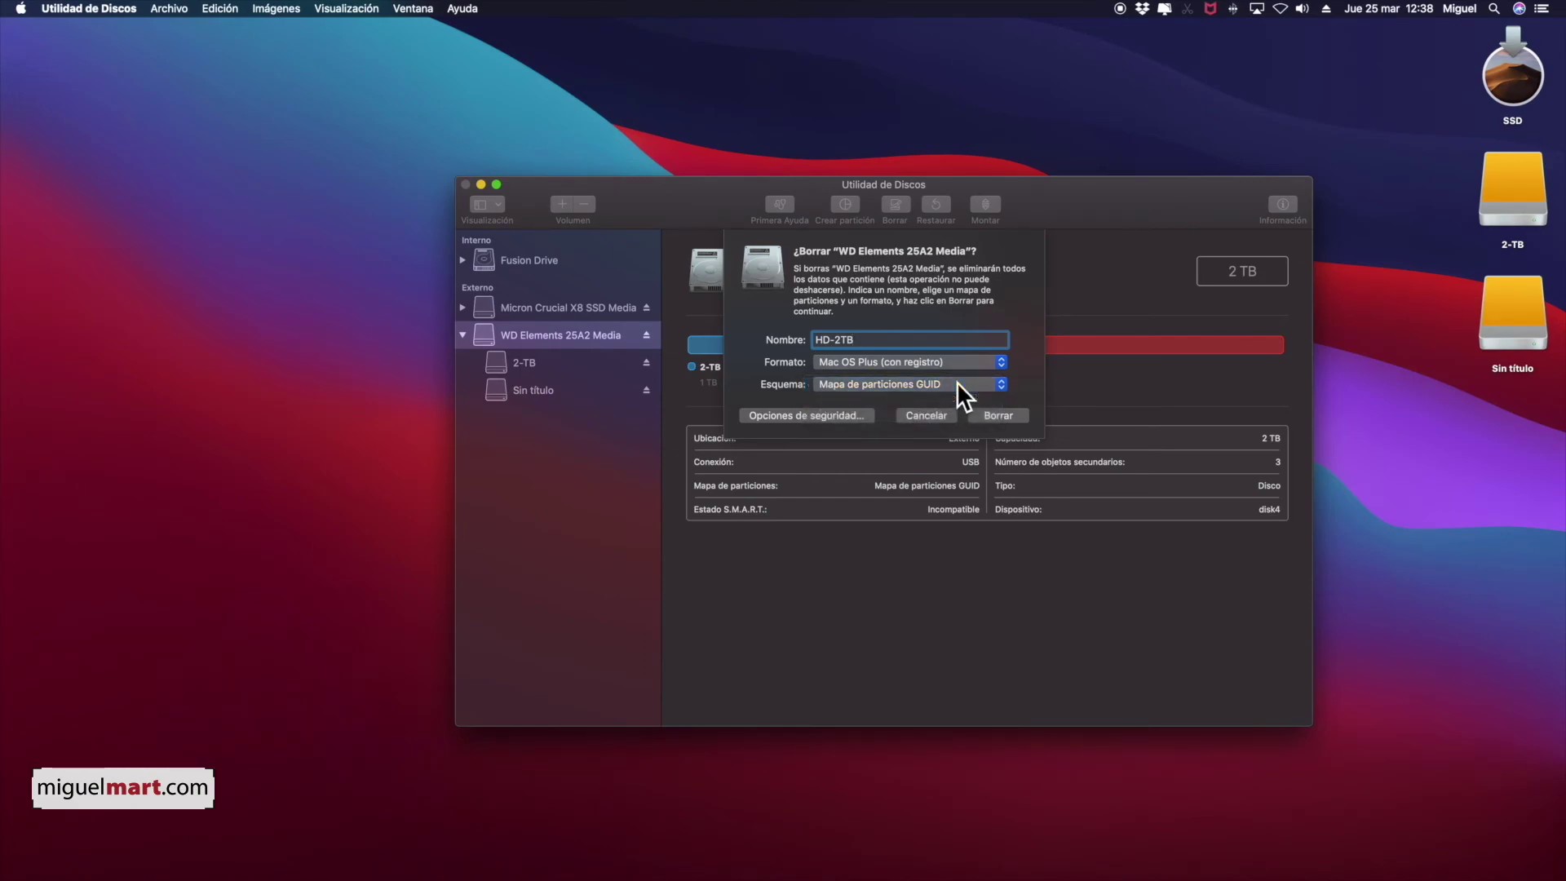
click(996, 415)
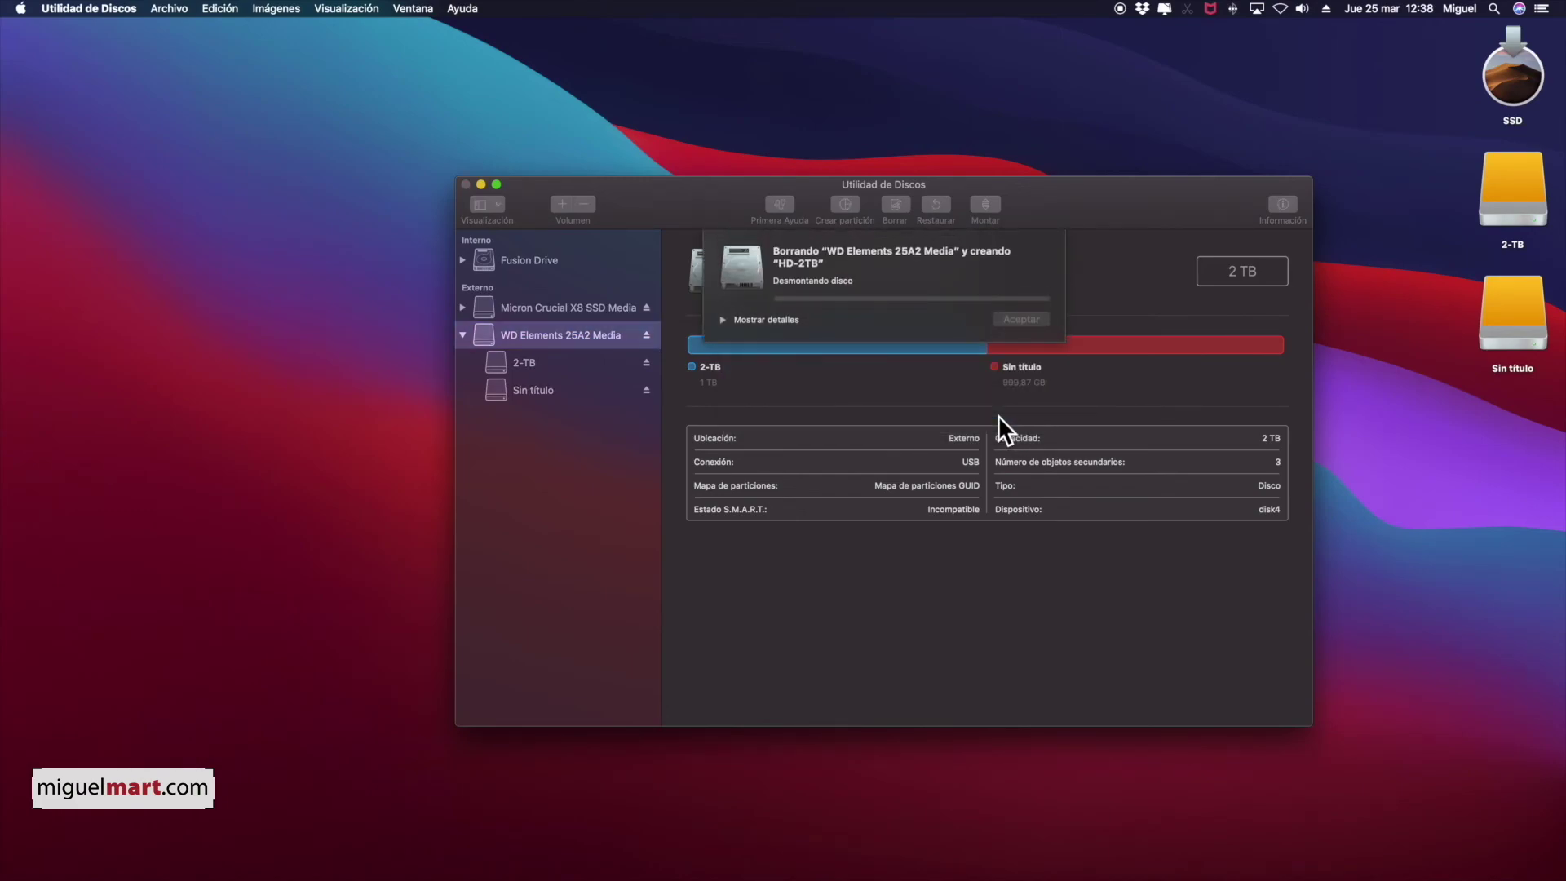